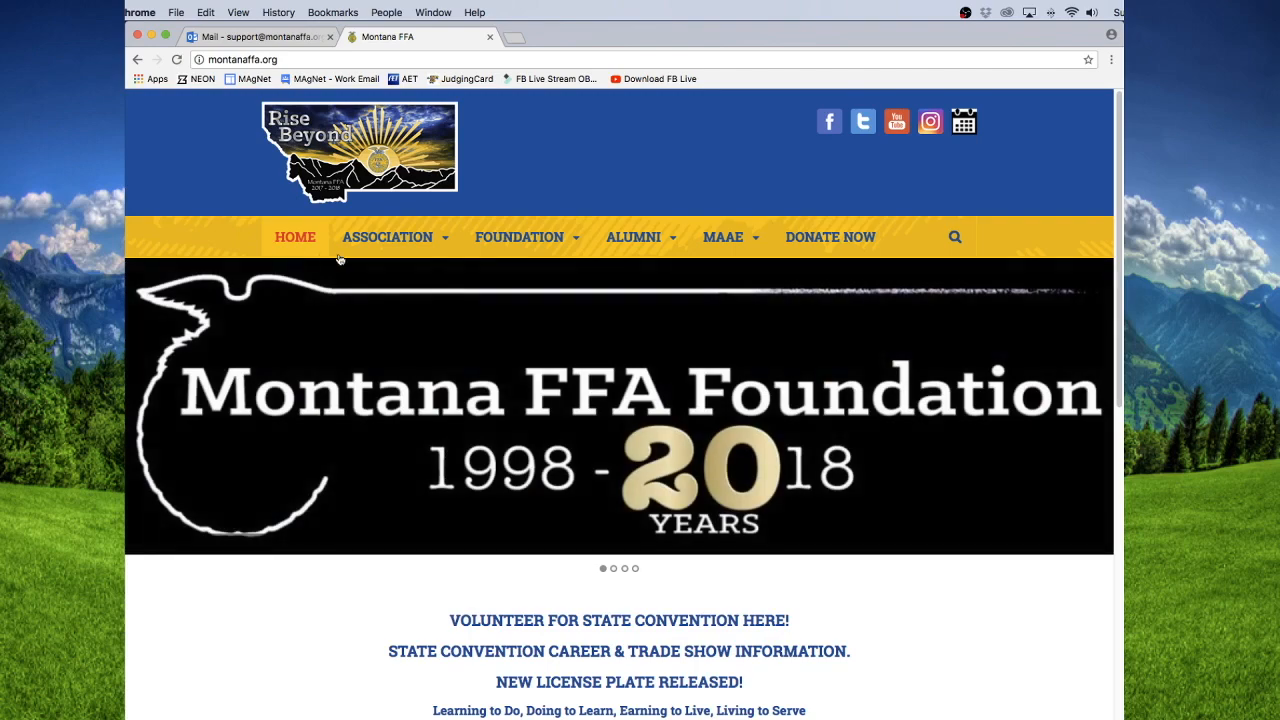
Open the Applications page of the Montana FFA Association
mouse_move(579, 251)
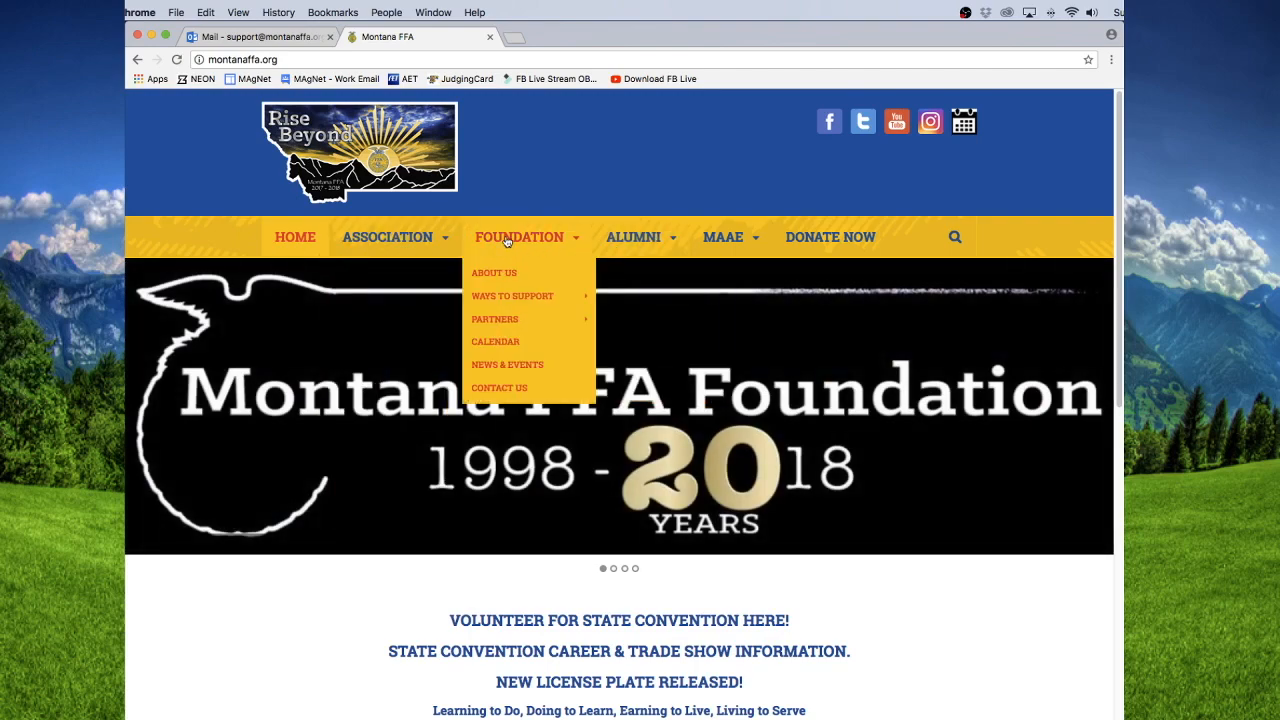
mouse_move(414, 236)
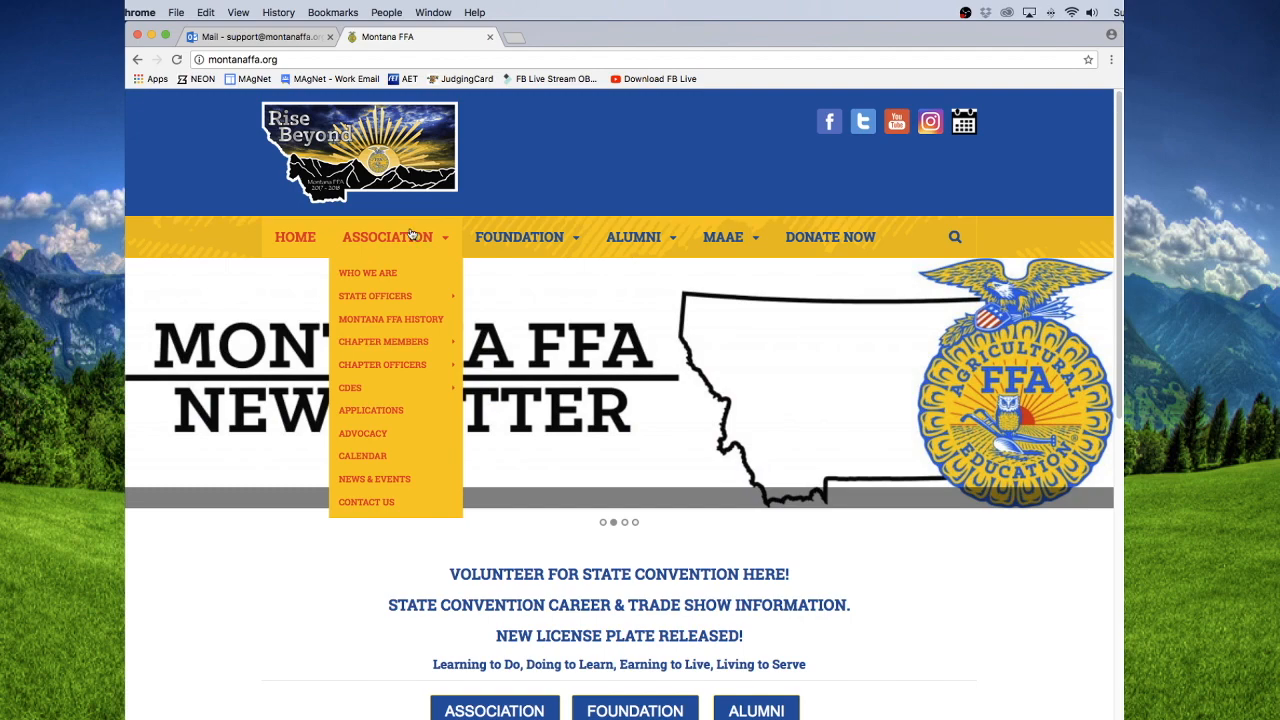
left_click(384, 416)
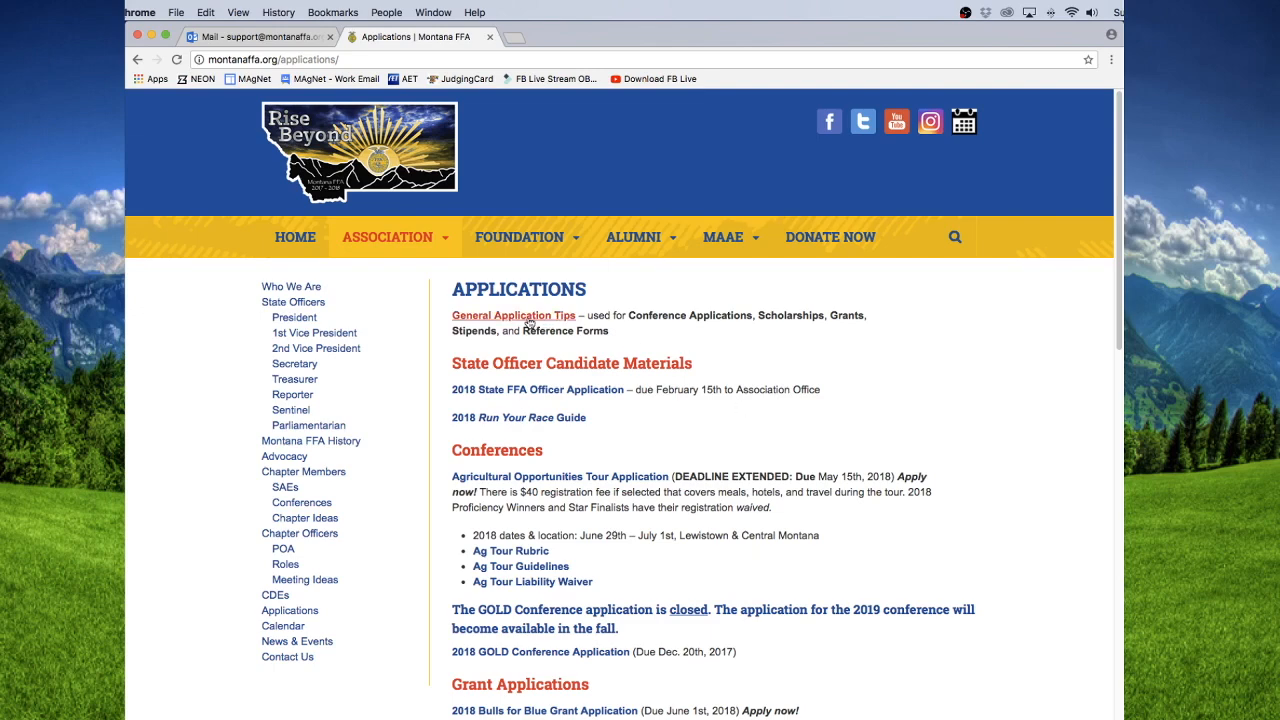
Look through the Applications page from State Officer Candidate Materials and Conferences to Grant Applications and Scholarships
double_click(494, 365)
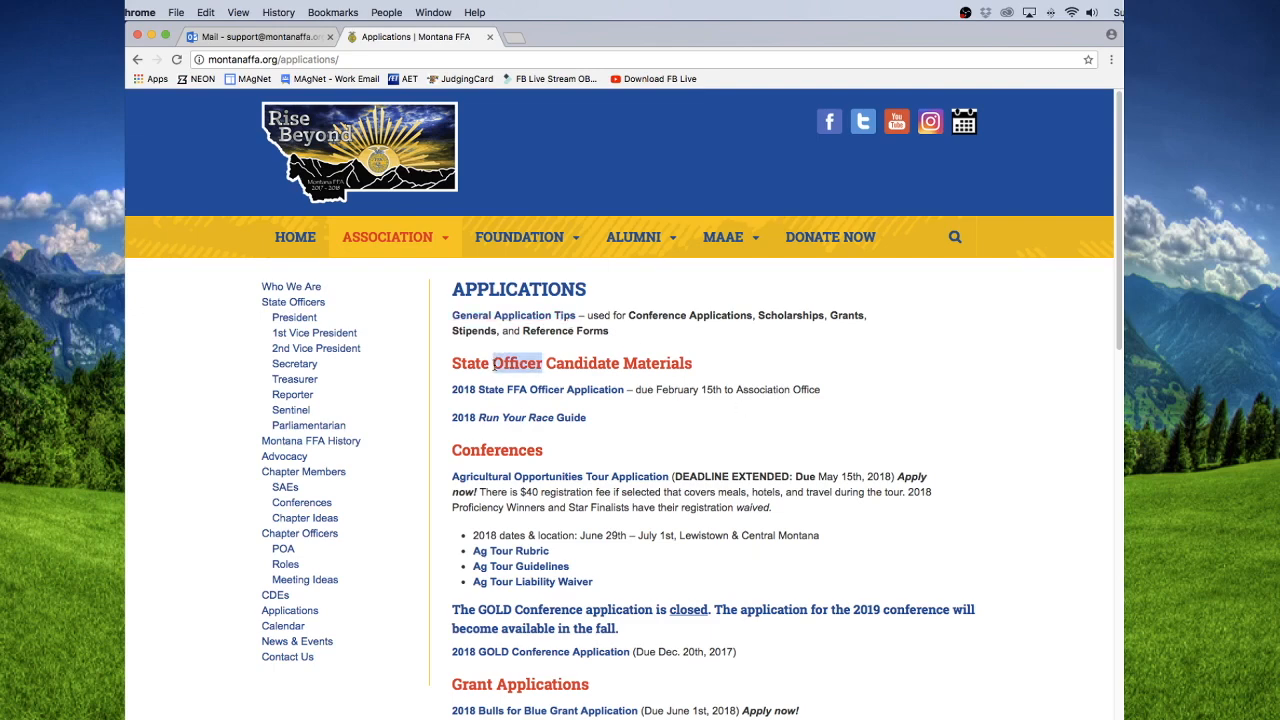
scroll(494, 368, "down", 2)
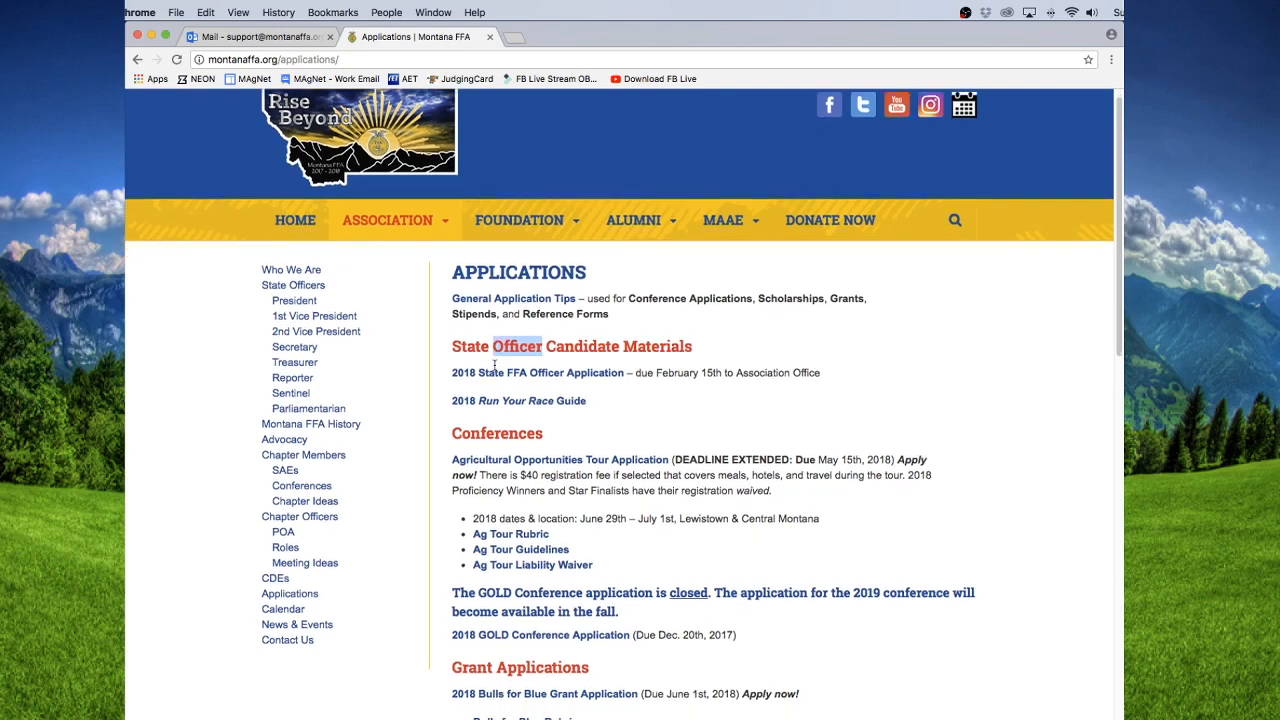
left_click(494, 387)
double_click(494, 387)
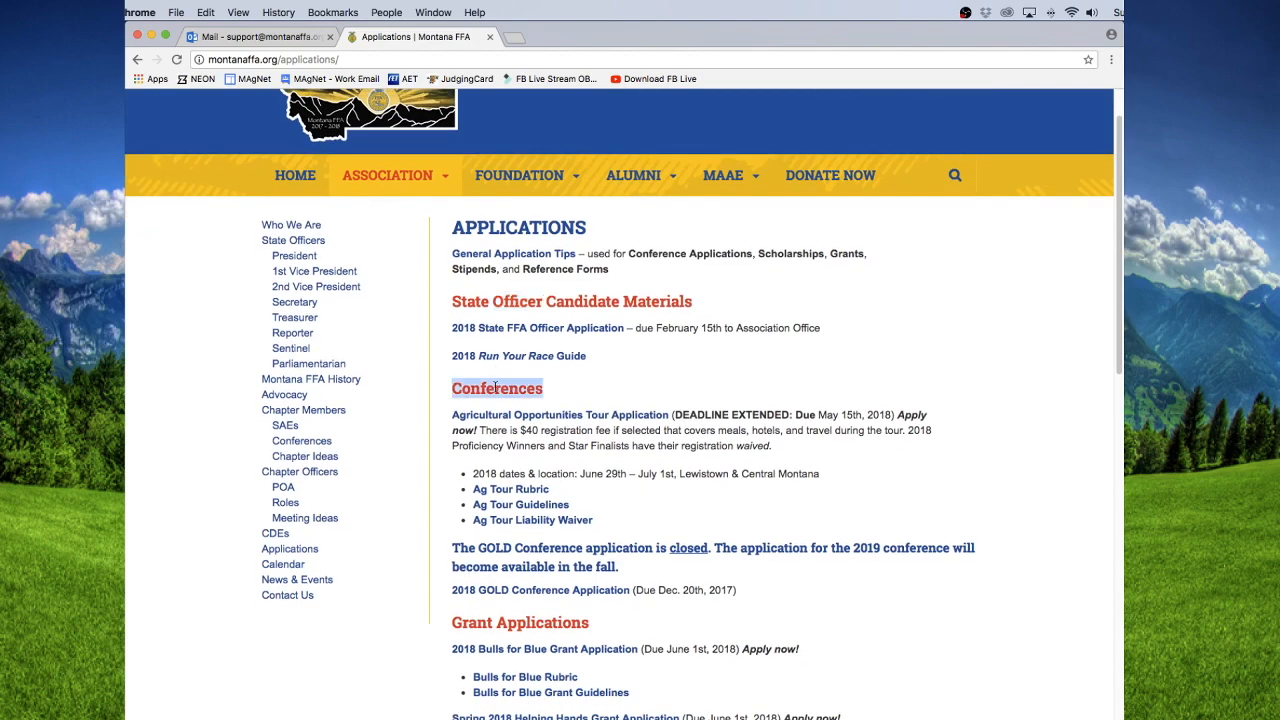
scroll(553, 575, "down", 5)
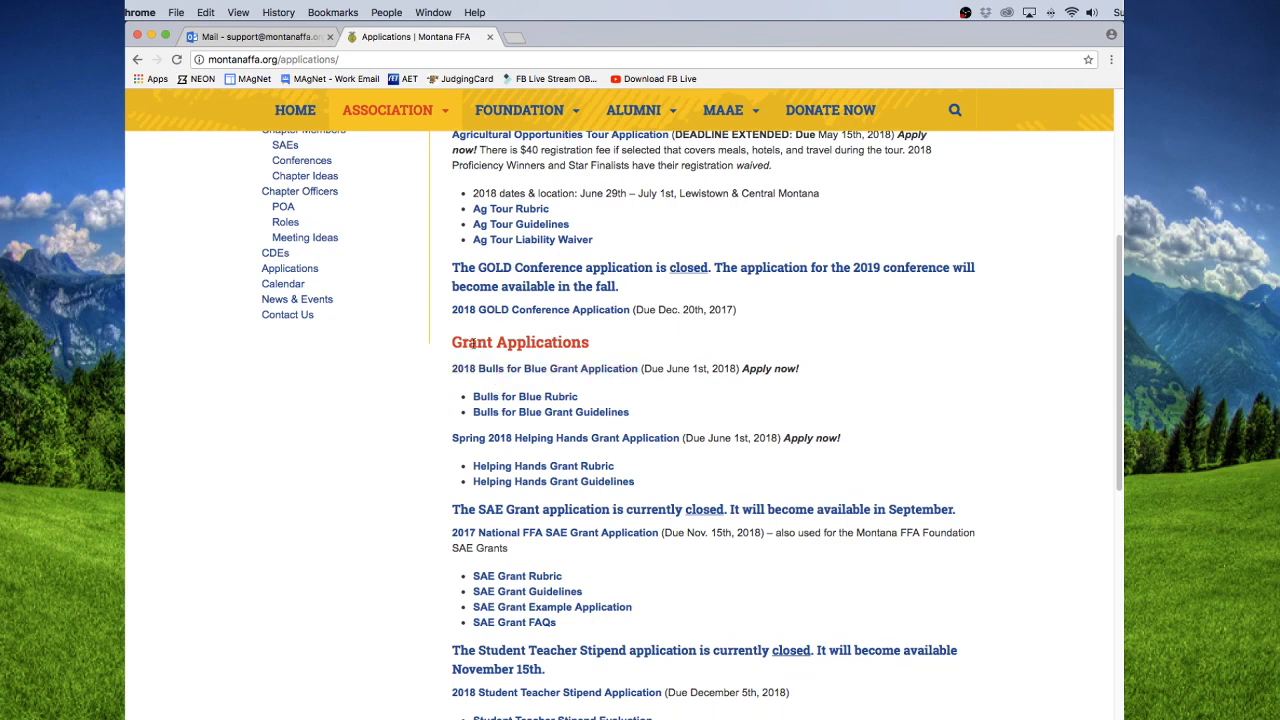
scroll(477, 402, "down", 1)
scroll(476, 403, "down", 2)
scroll(474, 405, "down", 5)
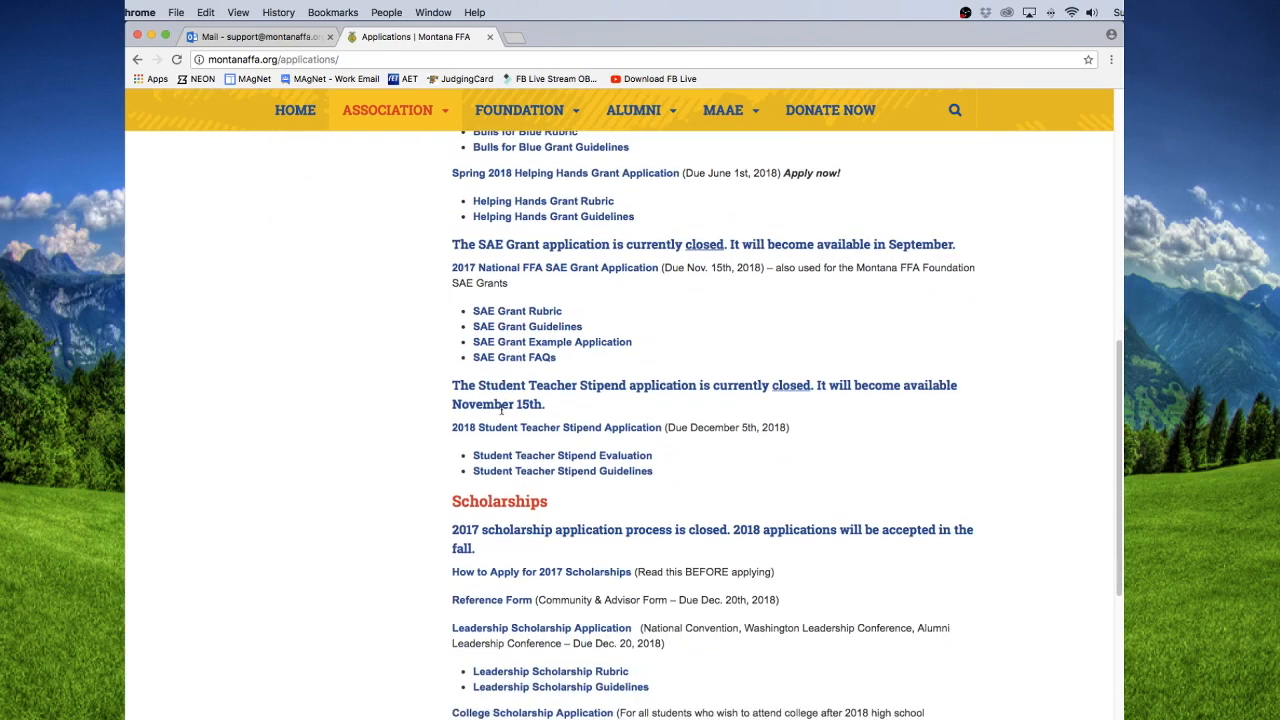
scroll(502, 410, "down", 1)
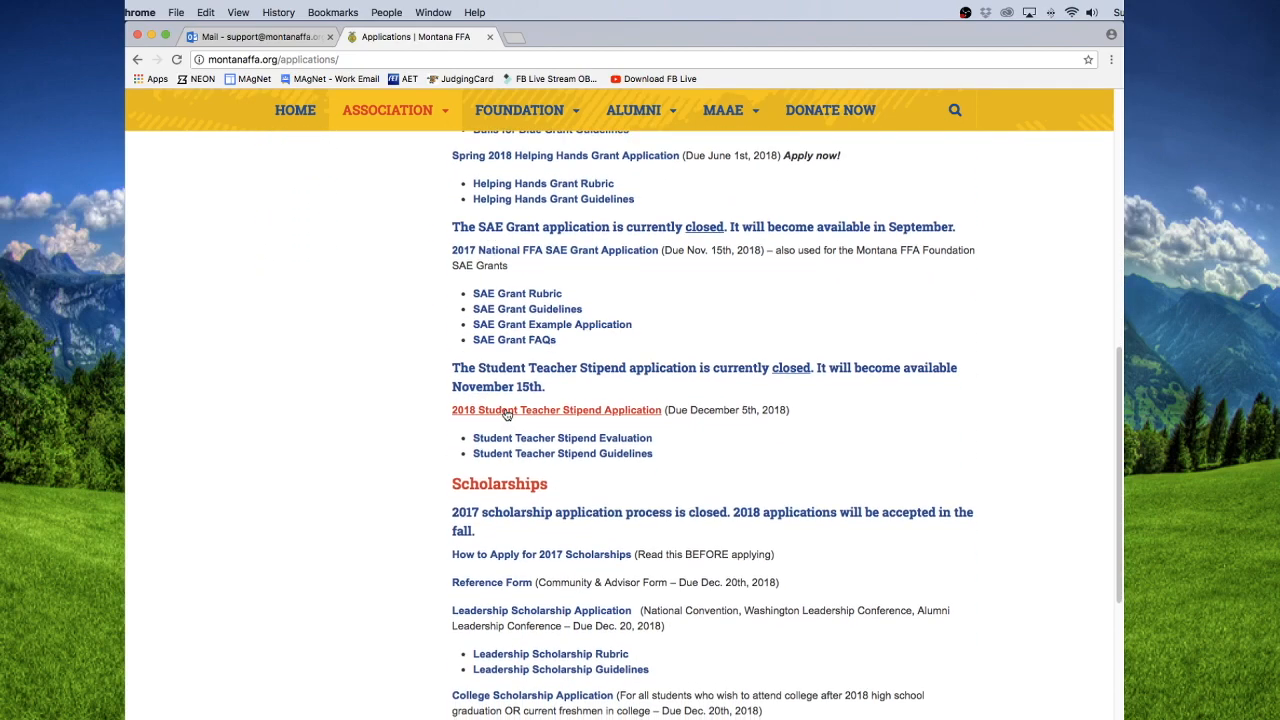
scroll(565, 489, "down", 1)
scroll(565, 489, "down", 3)
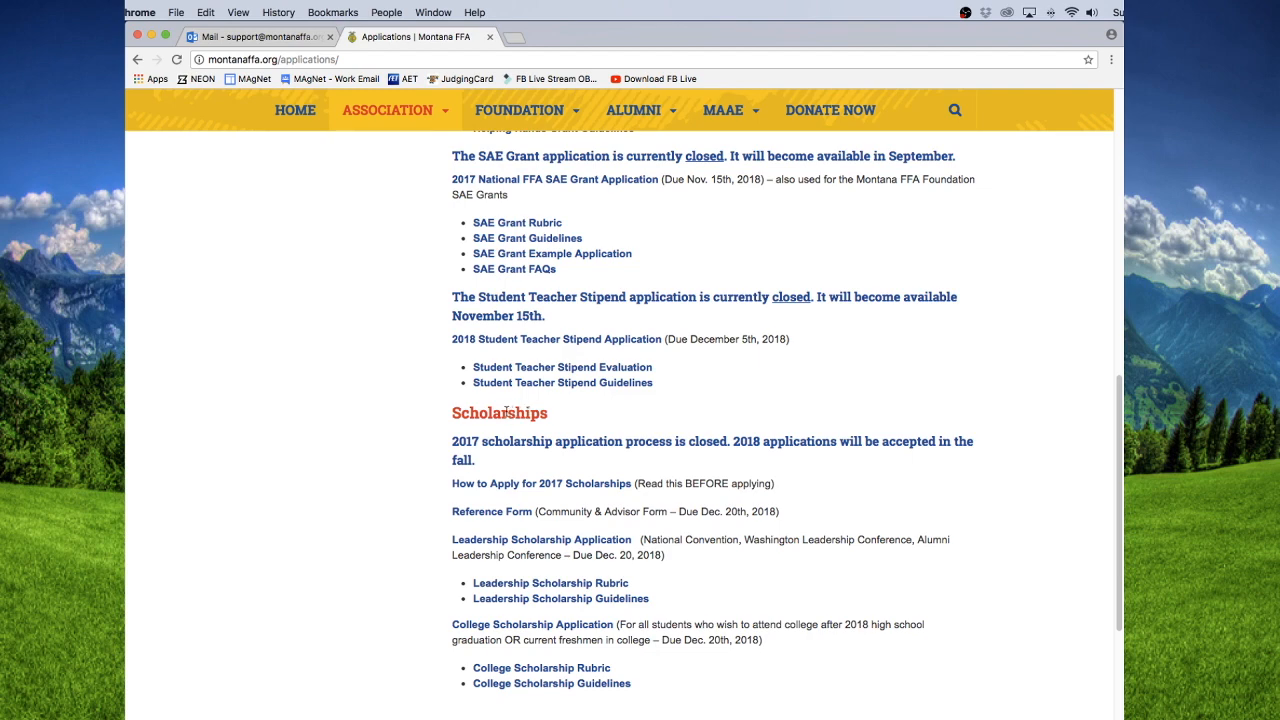
Open the Bulls for Blue Rubric and review the sections listed in its Overview of Scoring
scroll(507, 413, "up", 15)
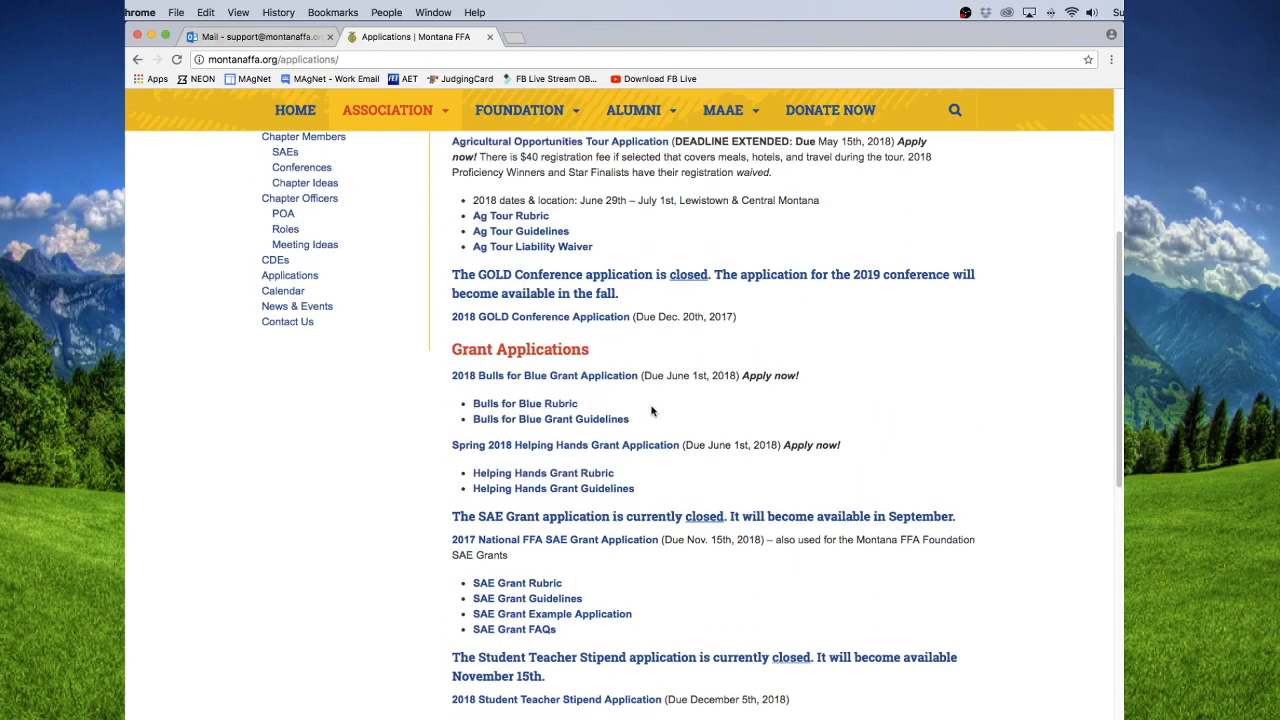
left_click(561, 406)
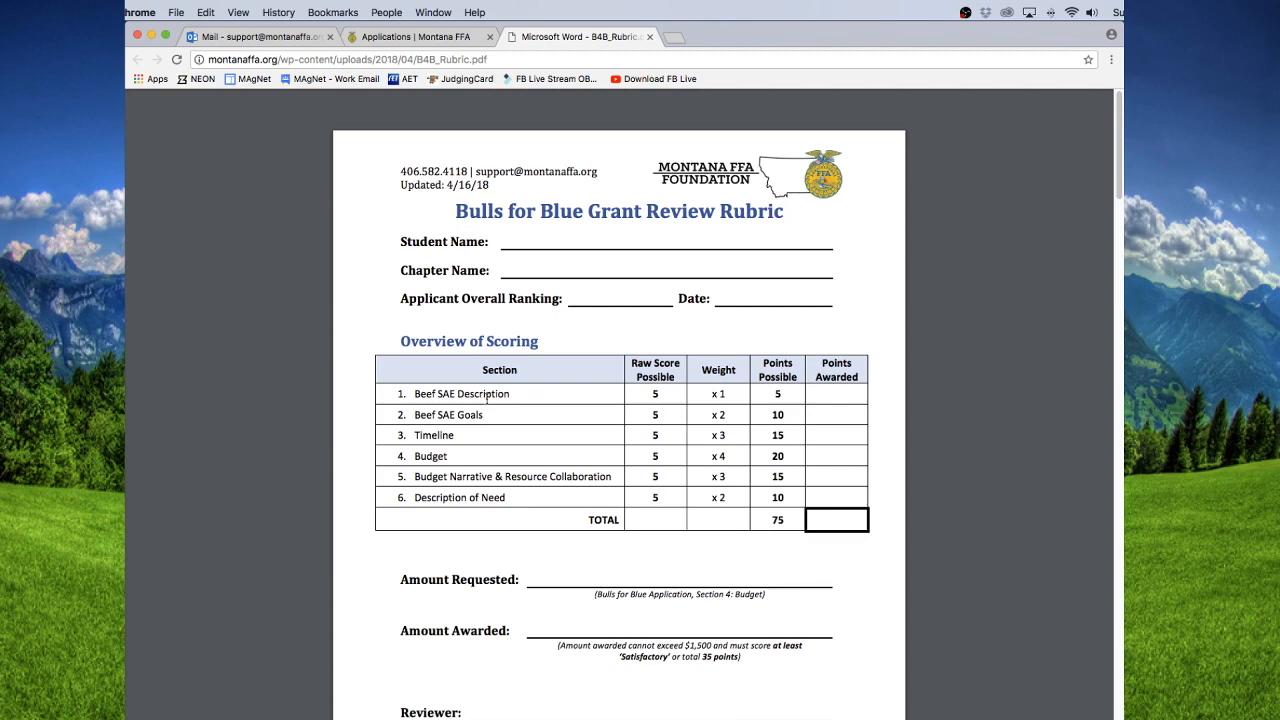
double_click(481, 395)
left_click(469, 412)
double_click(469, 412)
left_click(601, 477)
scroll(811, 513, "down", 1)
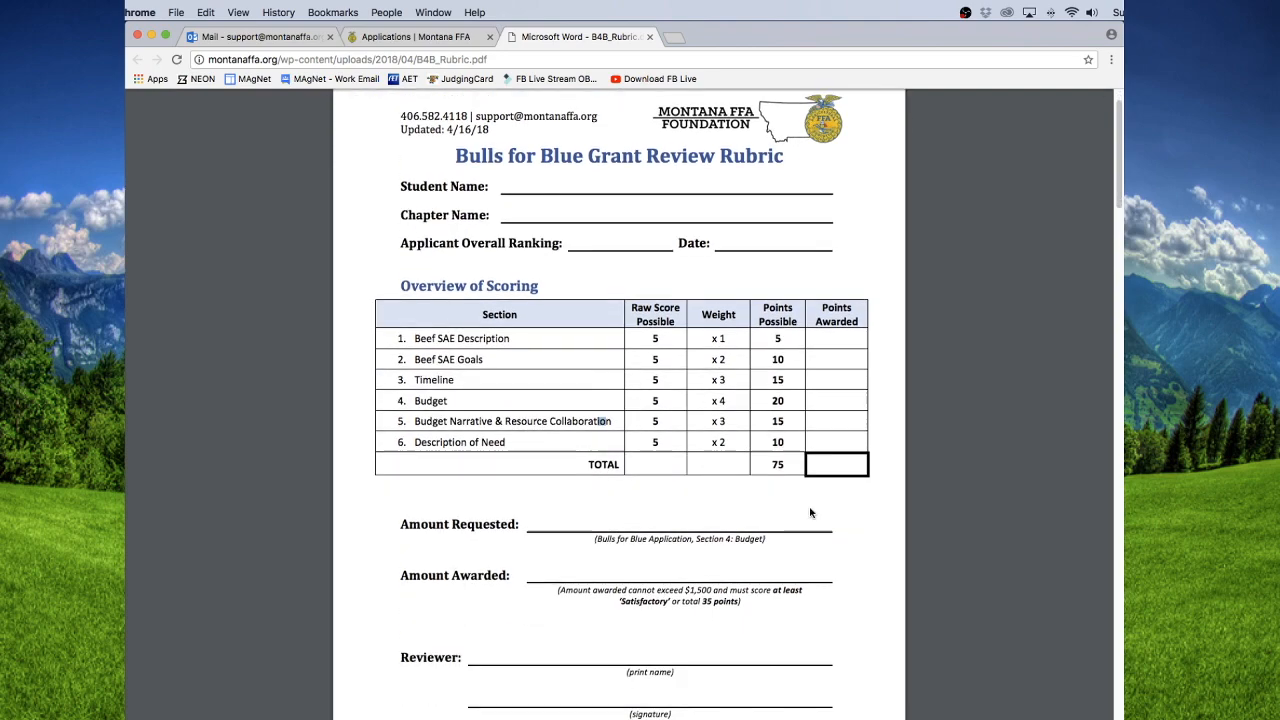
Highlight the Beef SAE Description question in the rubric and skim the scoring criteria of the sections after it
scroll(811, 513, "down", 5)
scroll(815, 511, "down", 3)
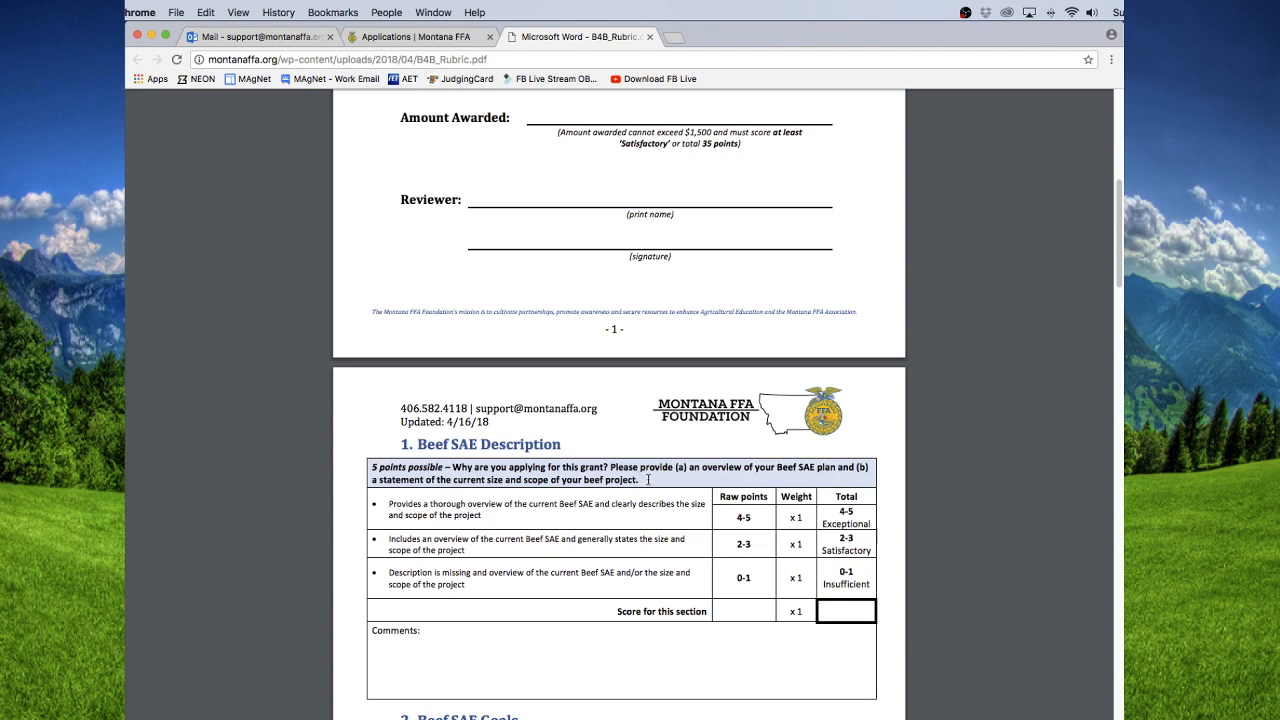
left_click_drag(648, 480, 375, 473)
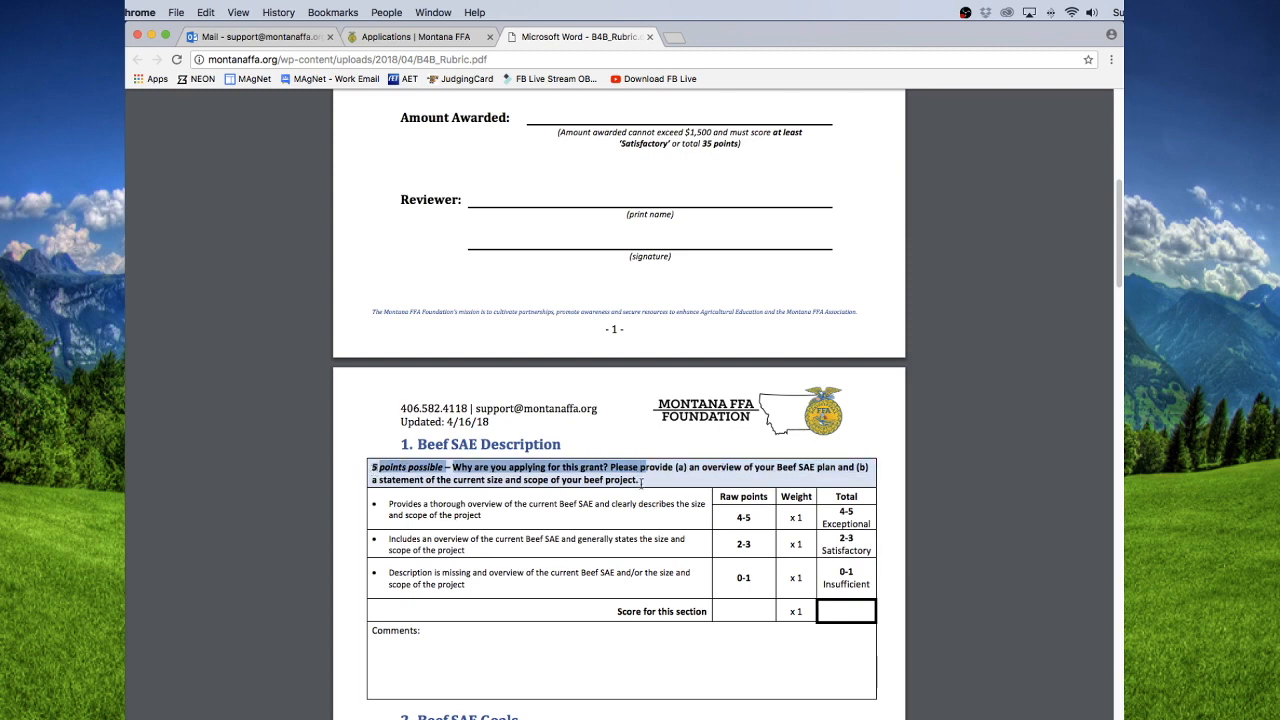
left_click(643, 480)
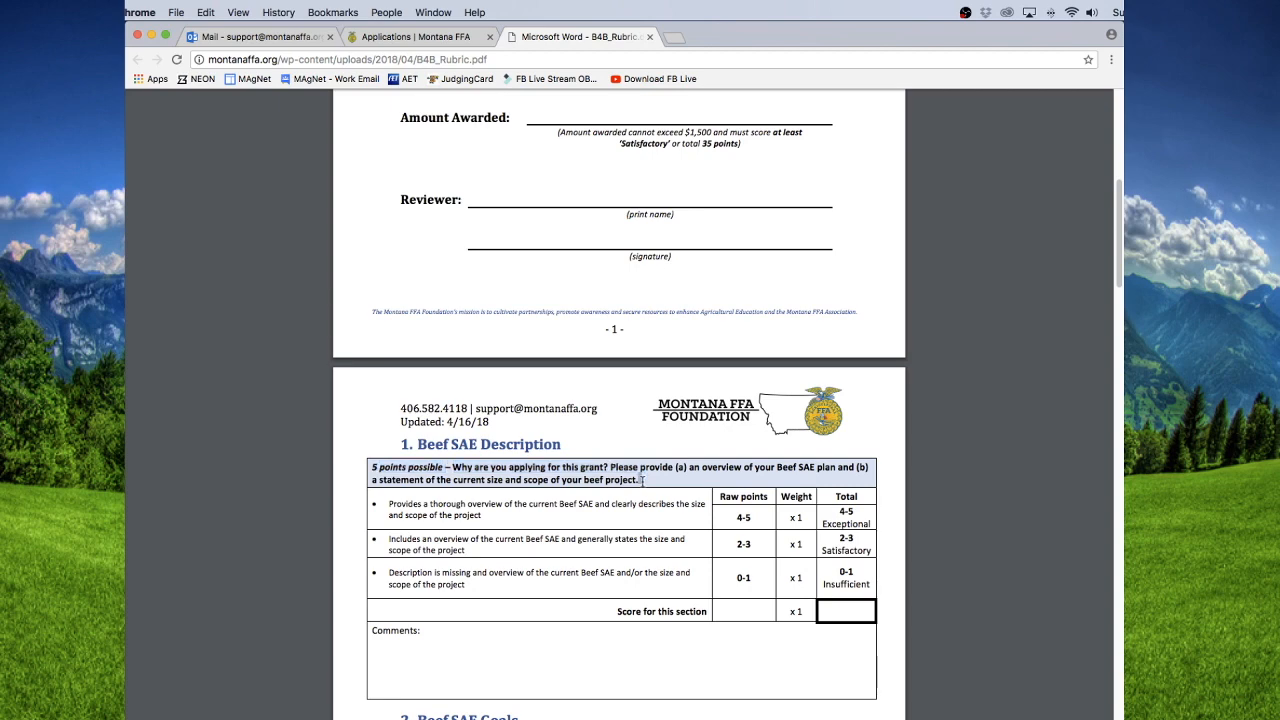
left_click_drag(645, 481, 452, 467)
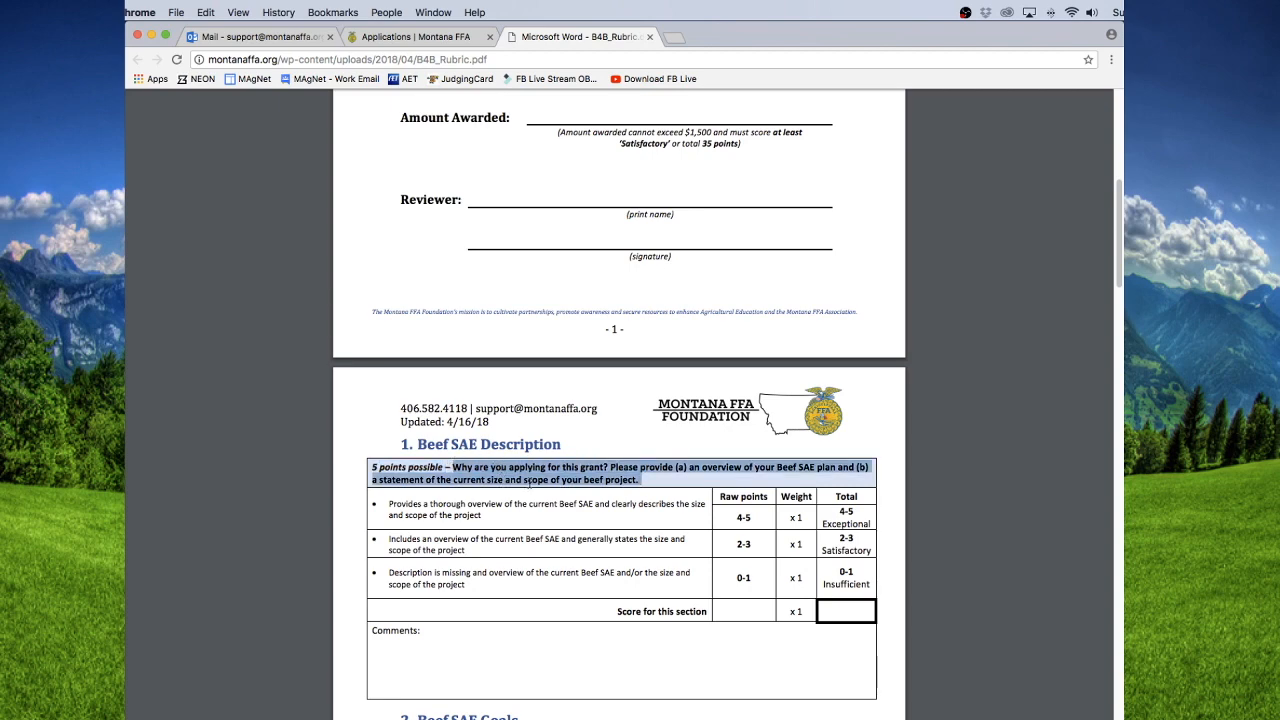
left_click(529, 481)
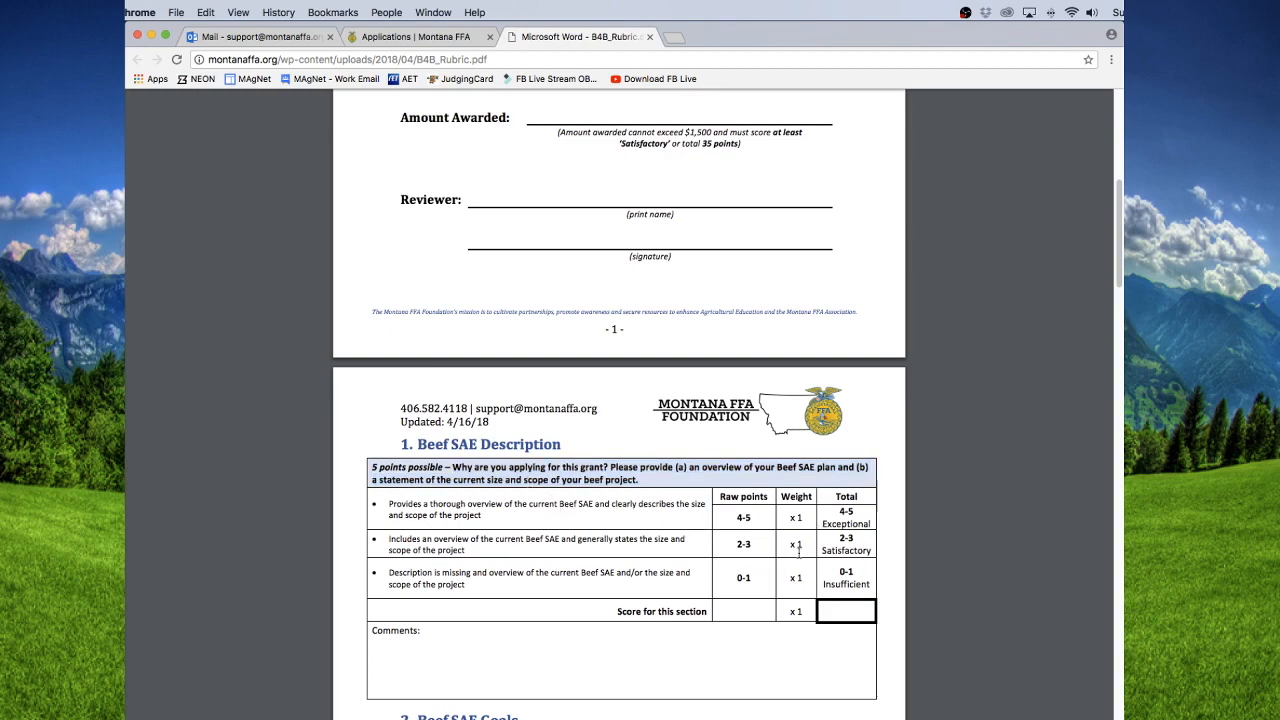
scroll(825, 551, "down", 5)
scroll(825, 551, "down", 10)
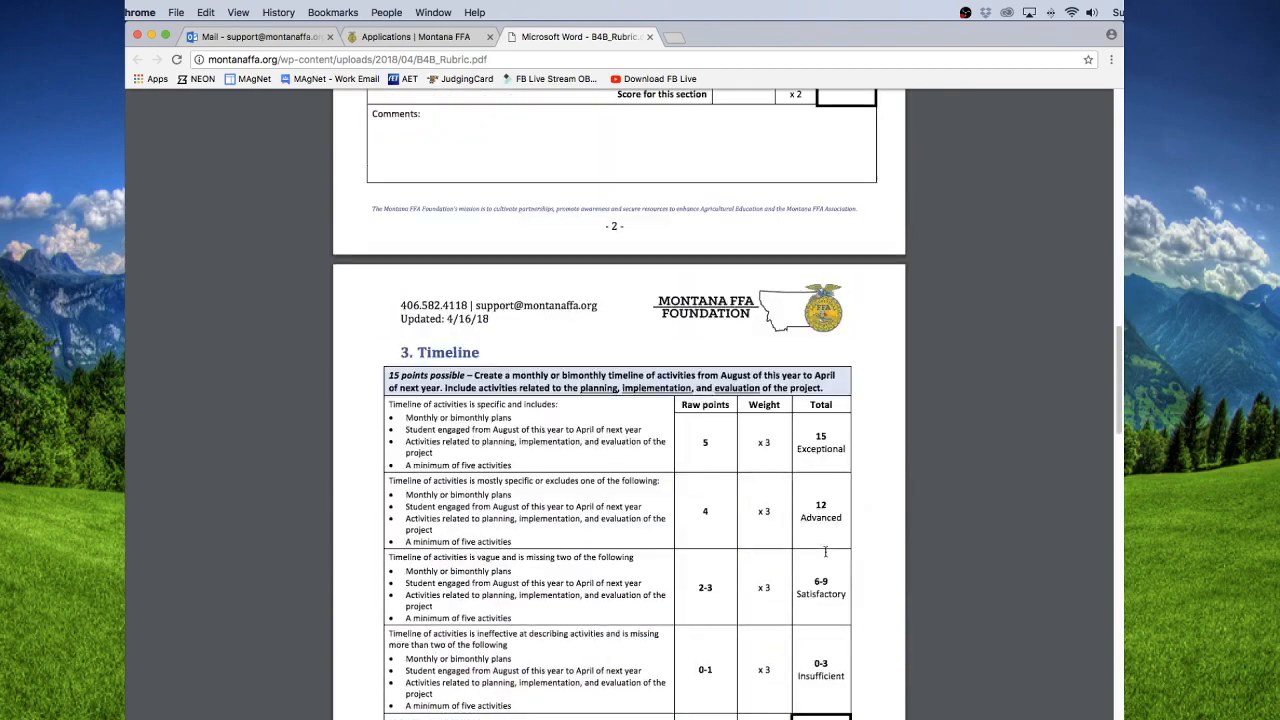
scroll(825, 551, "up", 20)
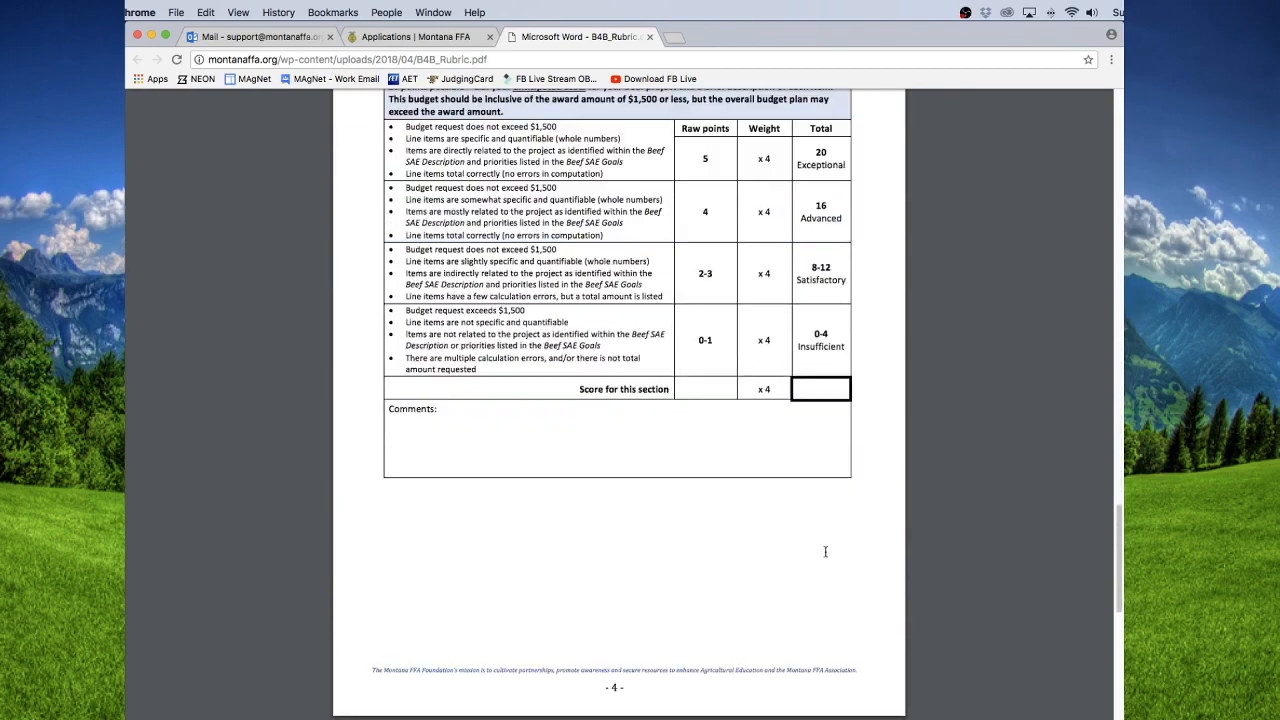
Return to the Applications page and open the Bulls for Blue Grant Guidelines to read through them
left_click(415, 36)
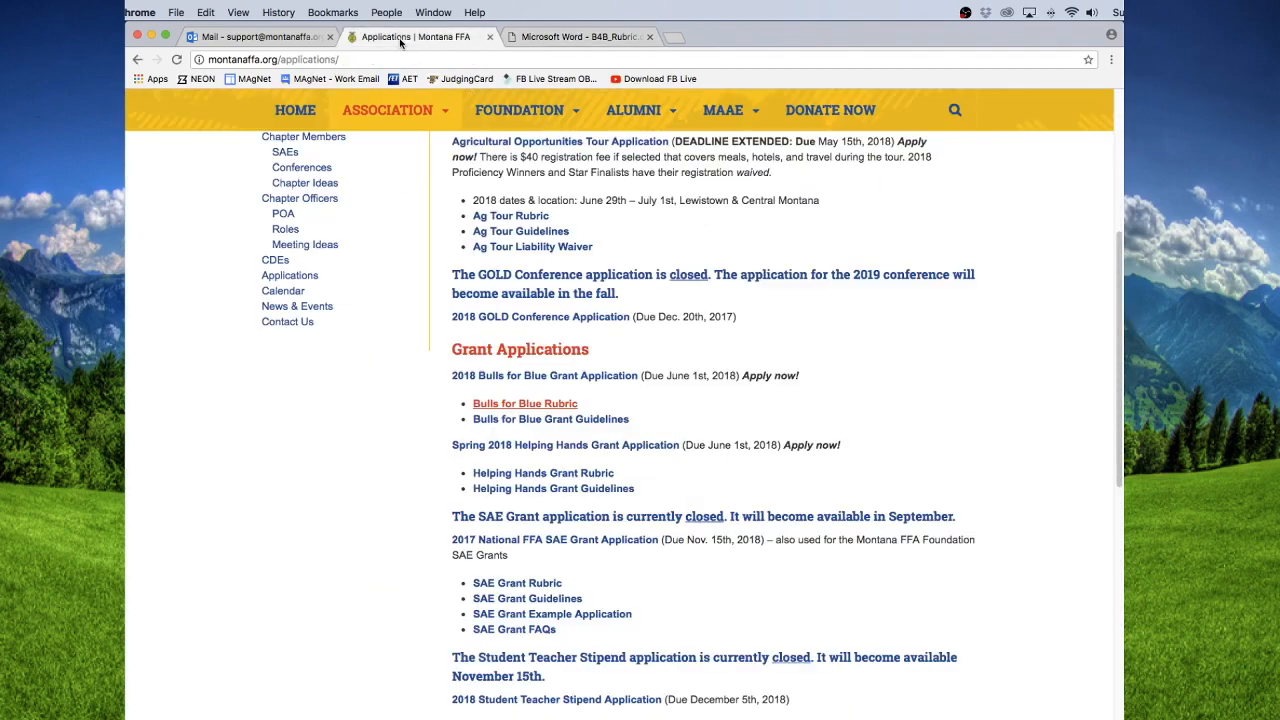
left_click(573, 420)
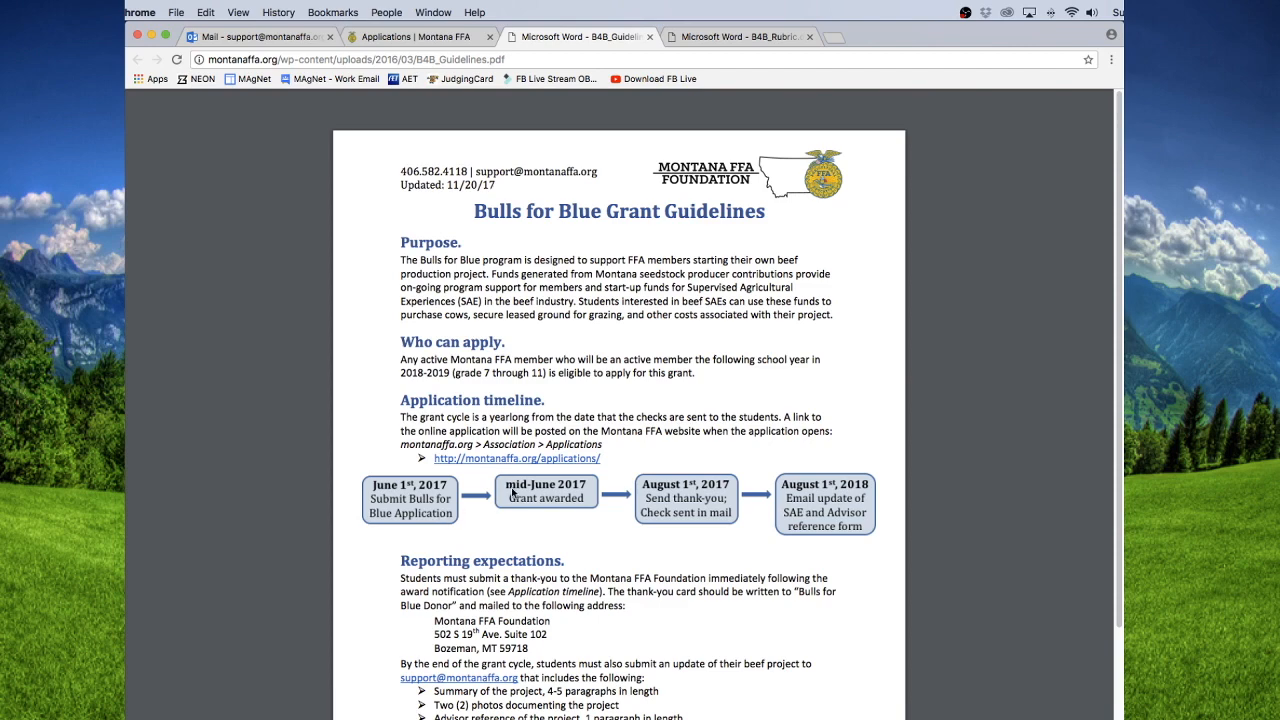
scroll(629, 524, "down", 2)
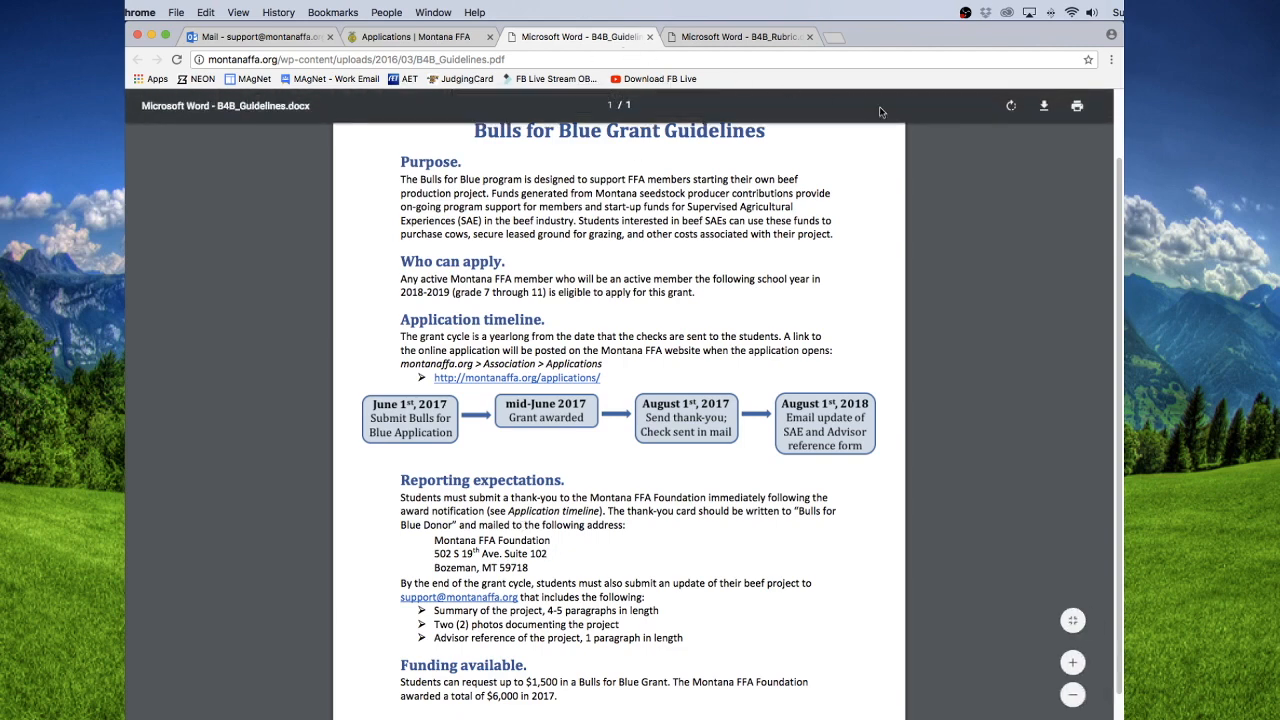
Start downloading the B4B_Guidelines PDF, cancel the save, and close the guidelines document
left_click(1043, 106)
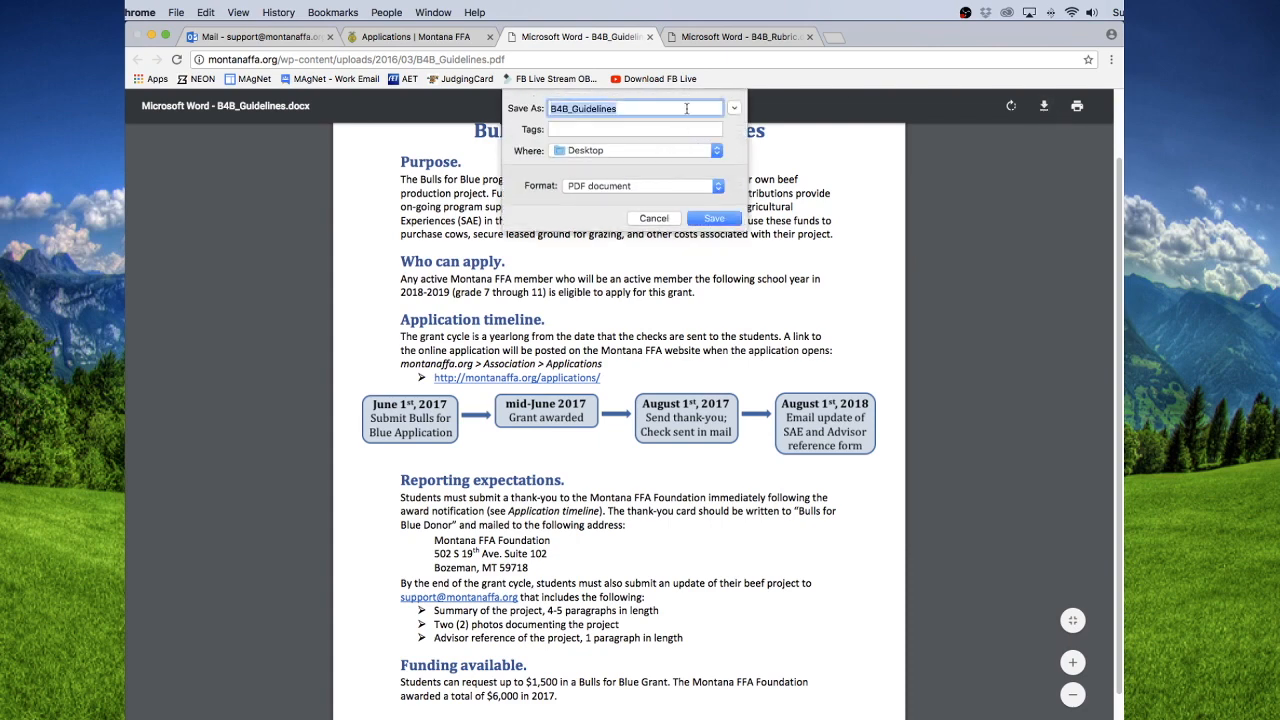
left_click(663, 219)
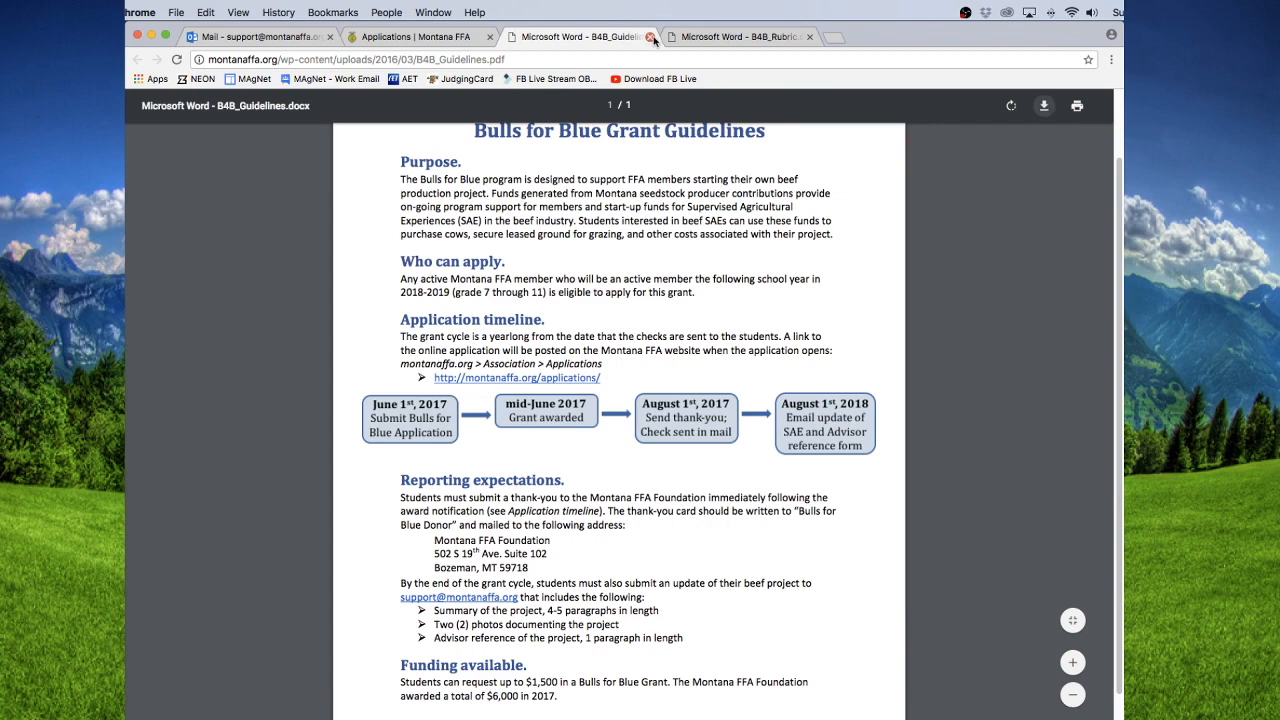
left_click(650, 36)
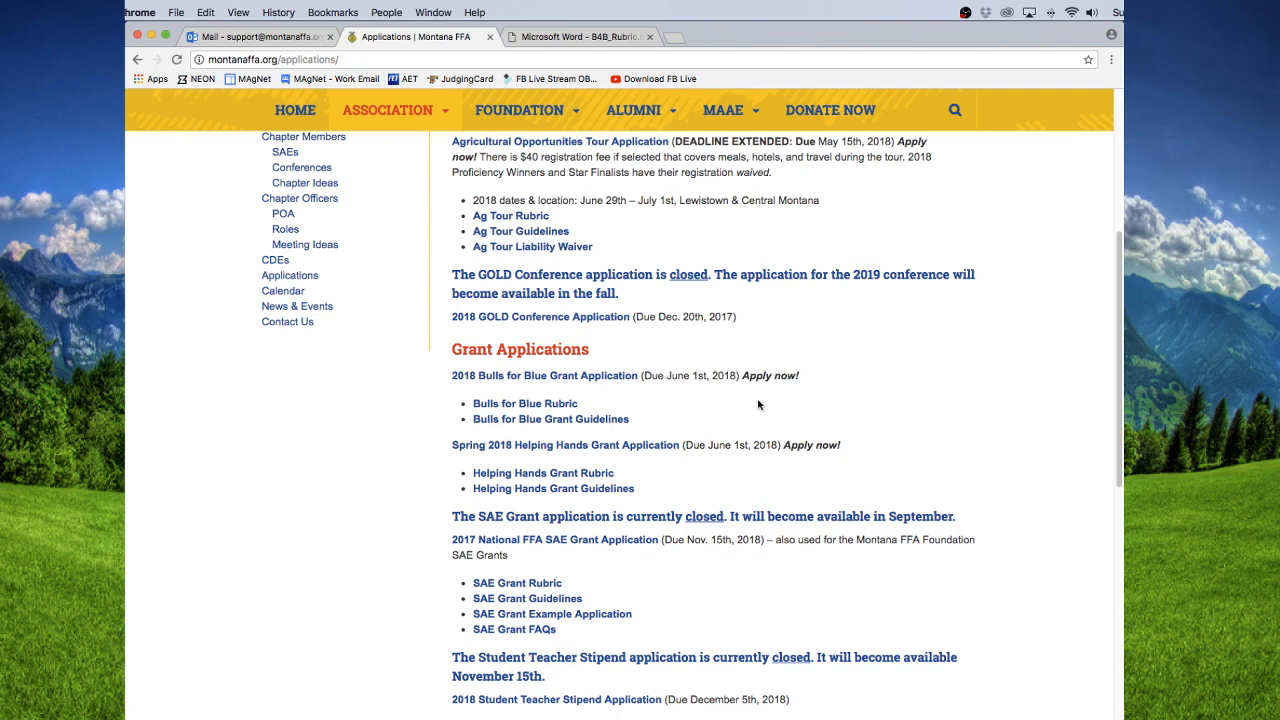
Open the 2018 Bulls for Blue Grant Application form and view its introduction
left_click(614, 386)
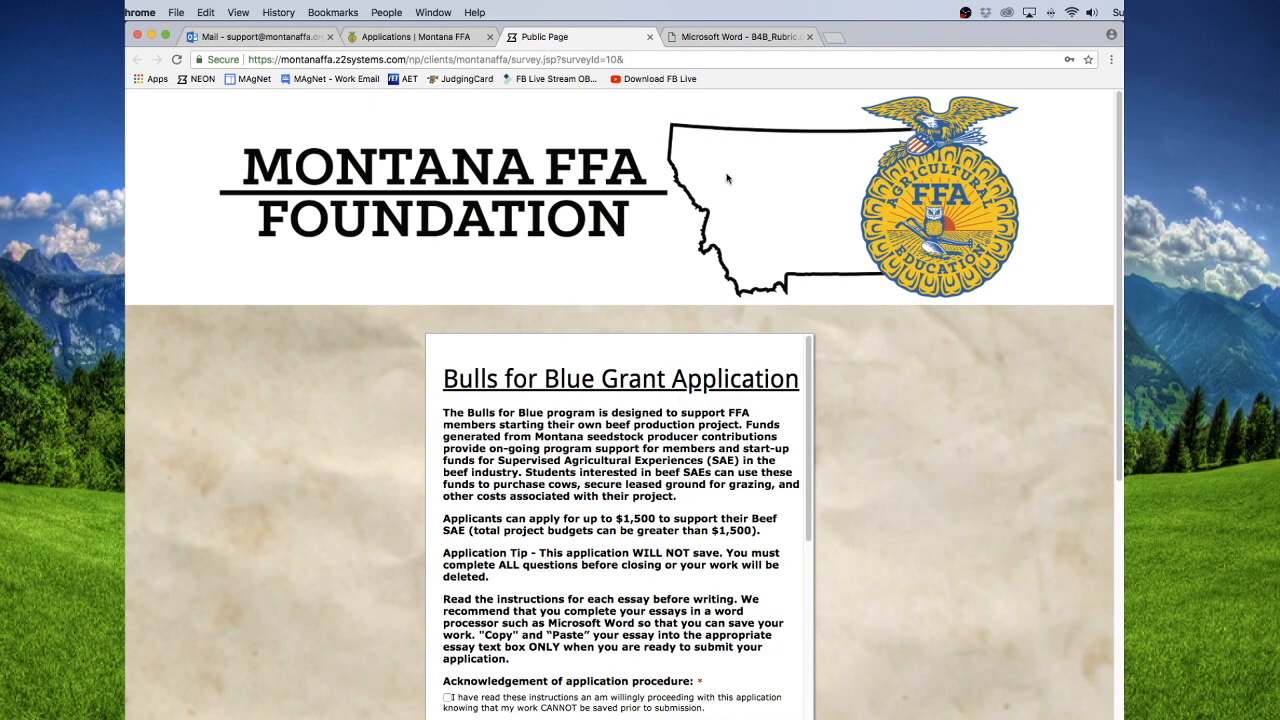
scroll(886, 375, "down", 3)
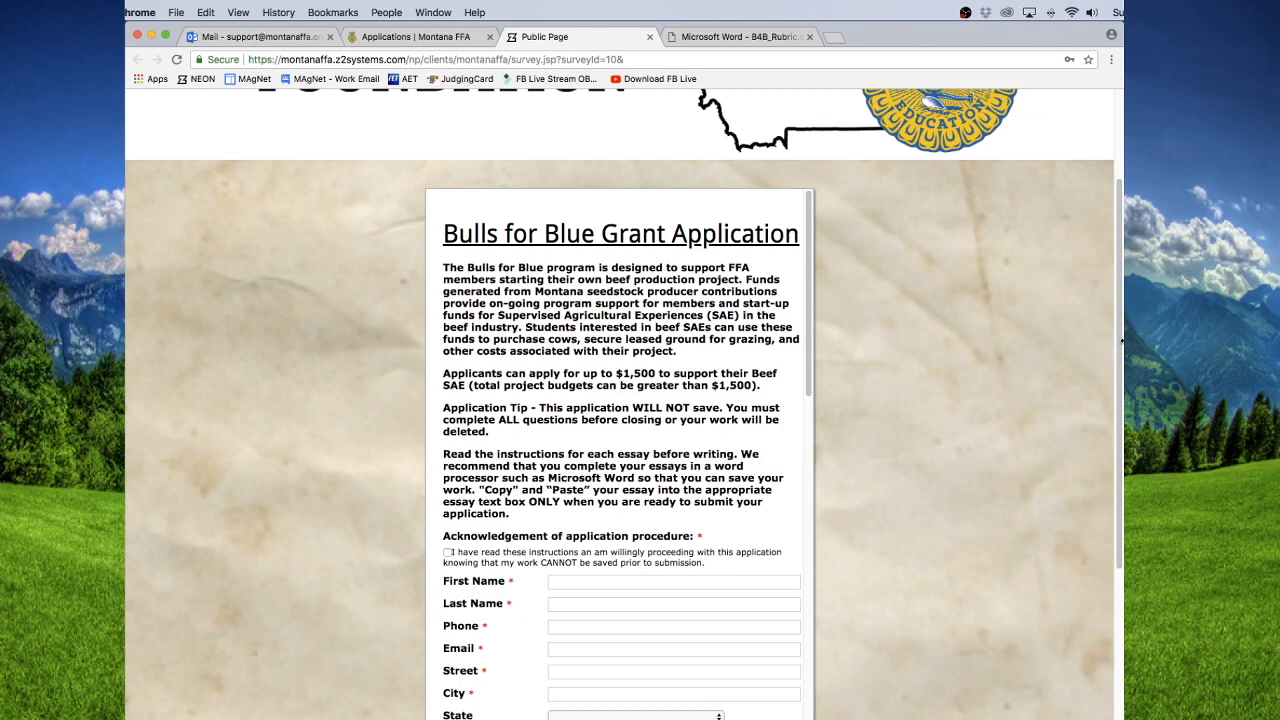
Narrow the browser window until the whole width of the grant application form fits without clipping
left_click_drag(1122, 341, 1104, 340)
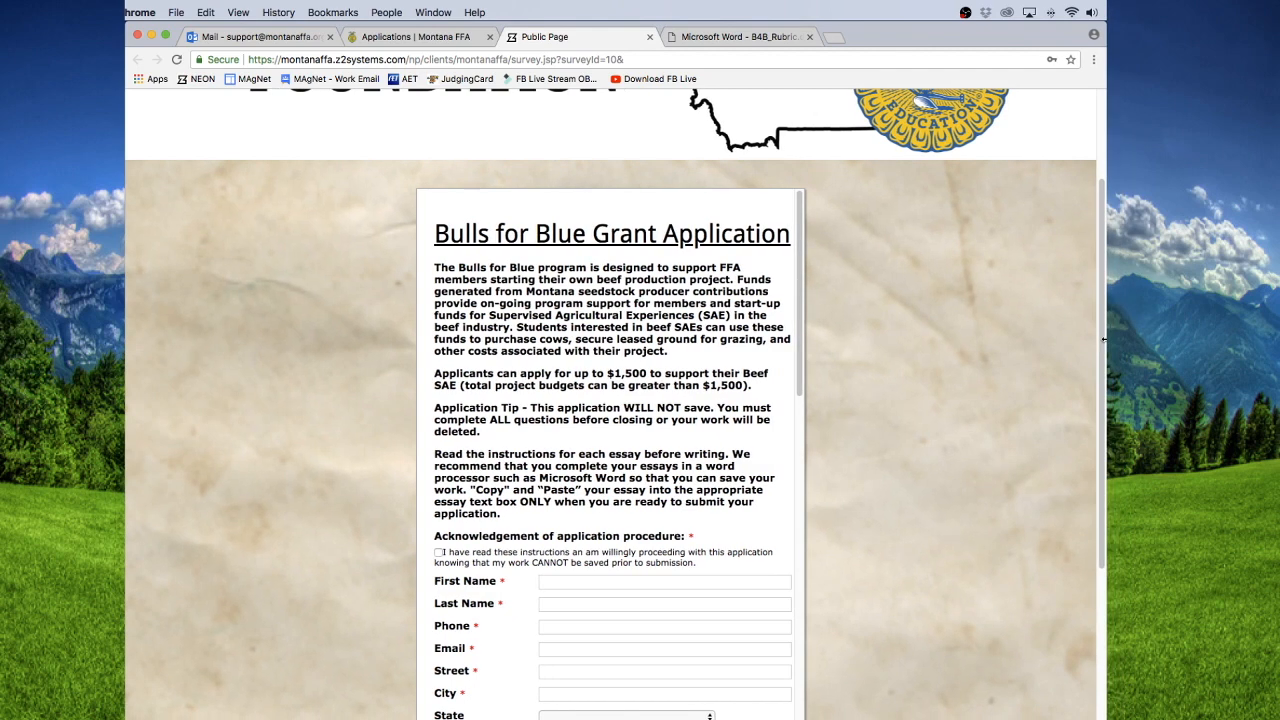
left_click_drag(1104, 340, 847, 333)
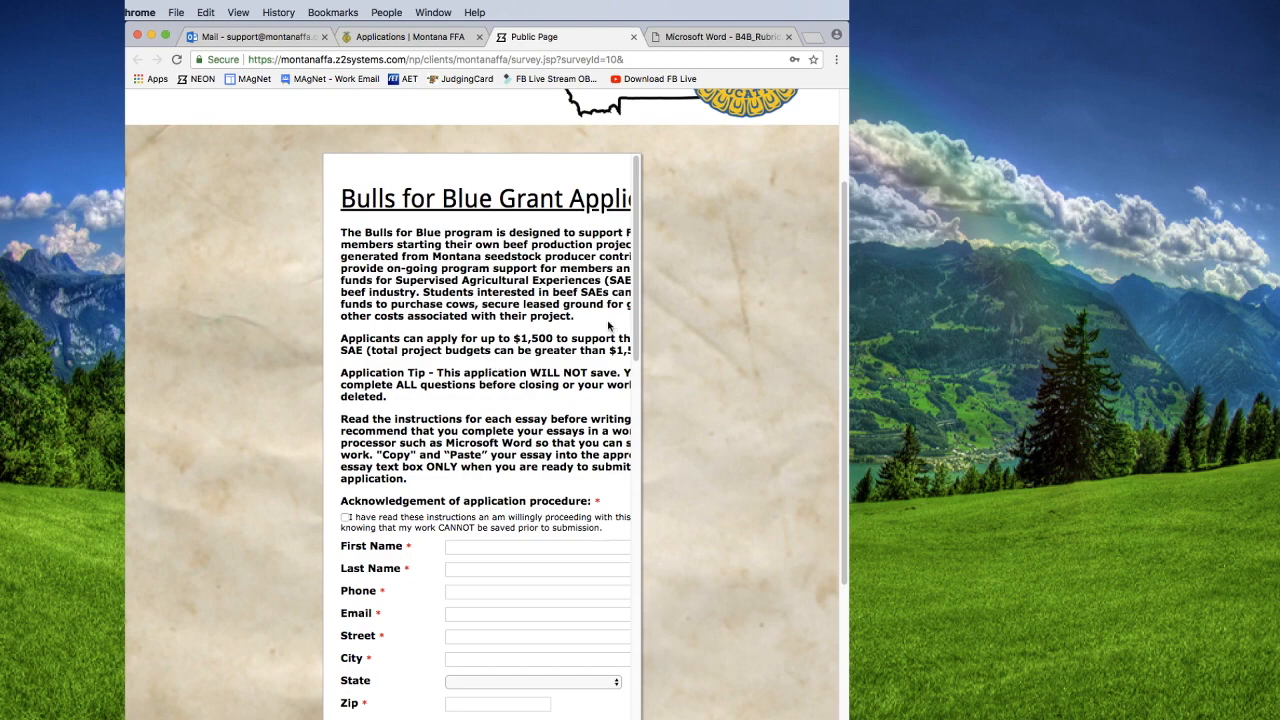
scroll(590, 330, "right", 3)
scroll(570, 332, "left", 3)
scroll(562, 335, "right", 3)
scroll(563, 340, "left", 3)
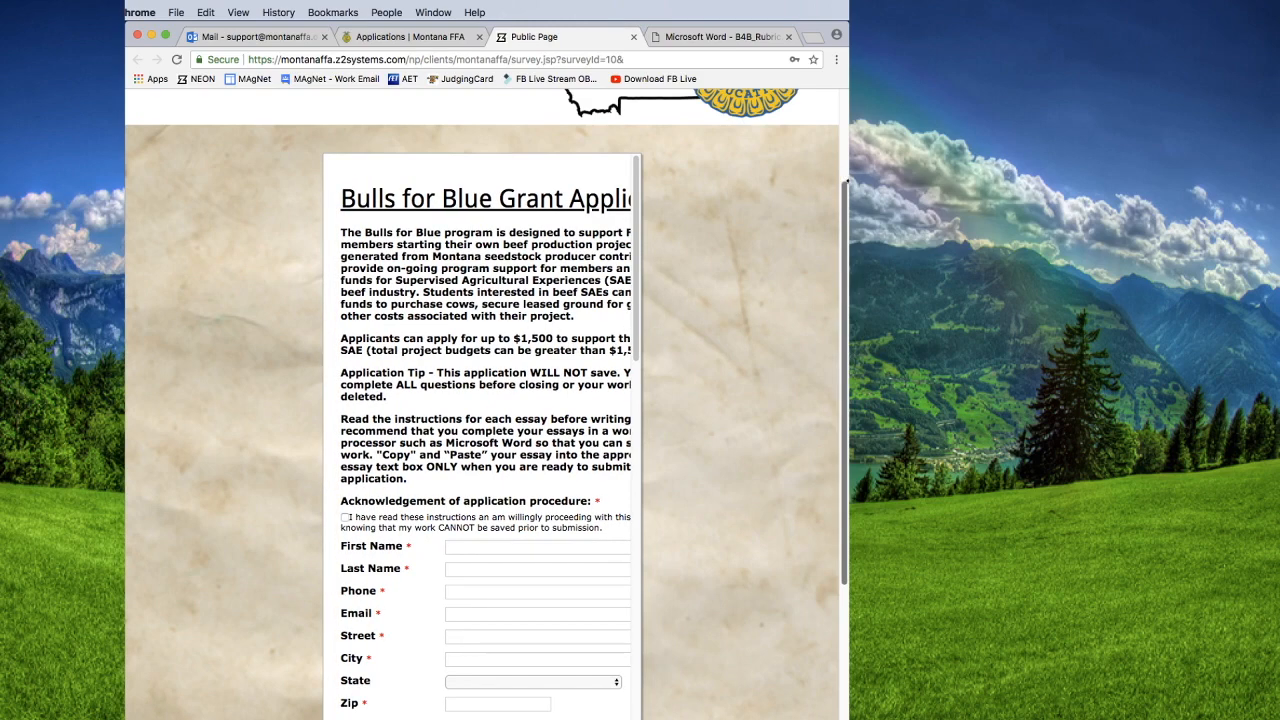
left_click_drag(848, 177, 703, 177)
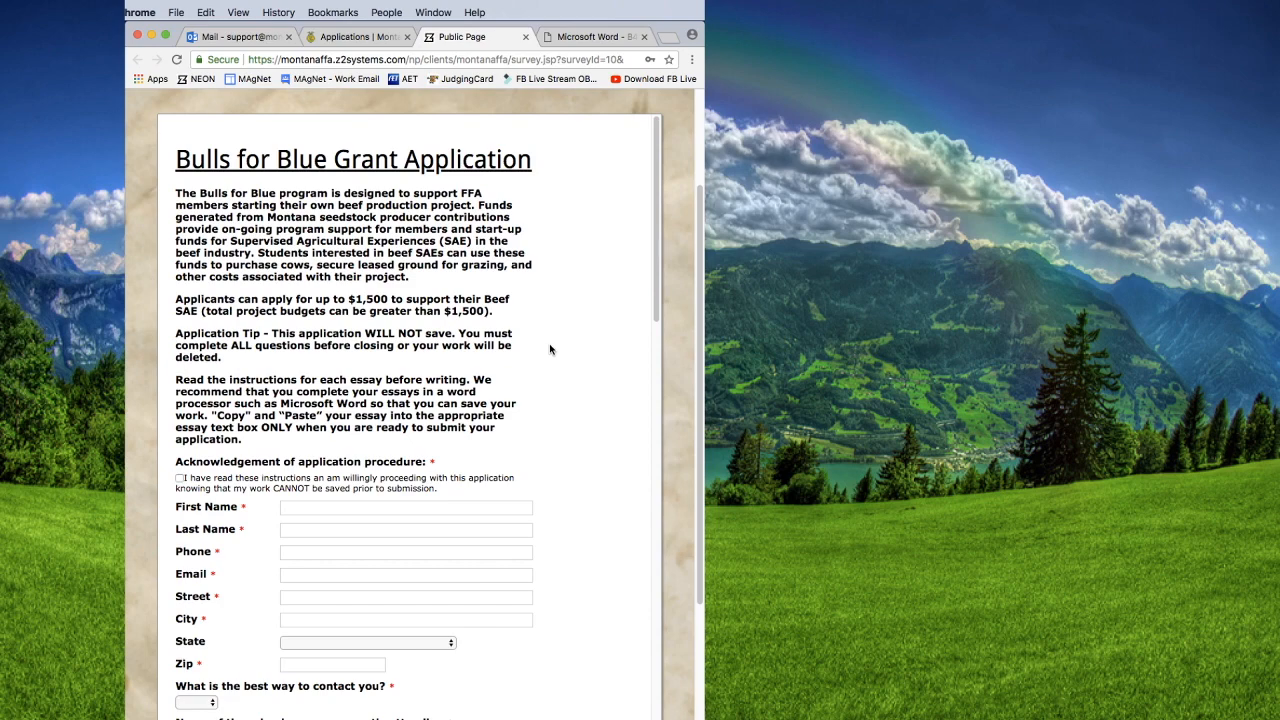
Skim the form's essay sections and highlight the Application Tip and essay instructions in its introduction
scroll(549, 352, "down", 10)
scroll(549, 352, "down", 6)
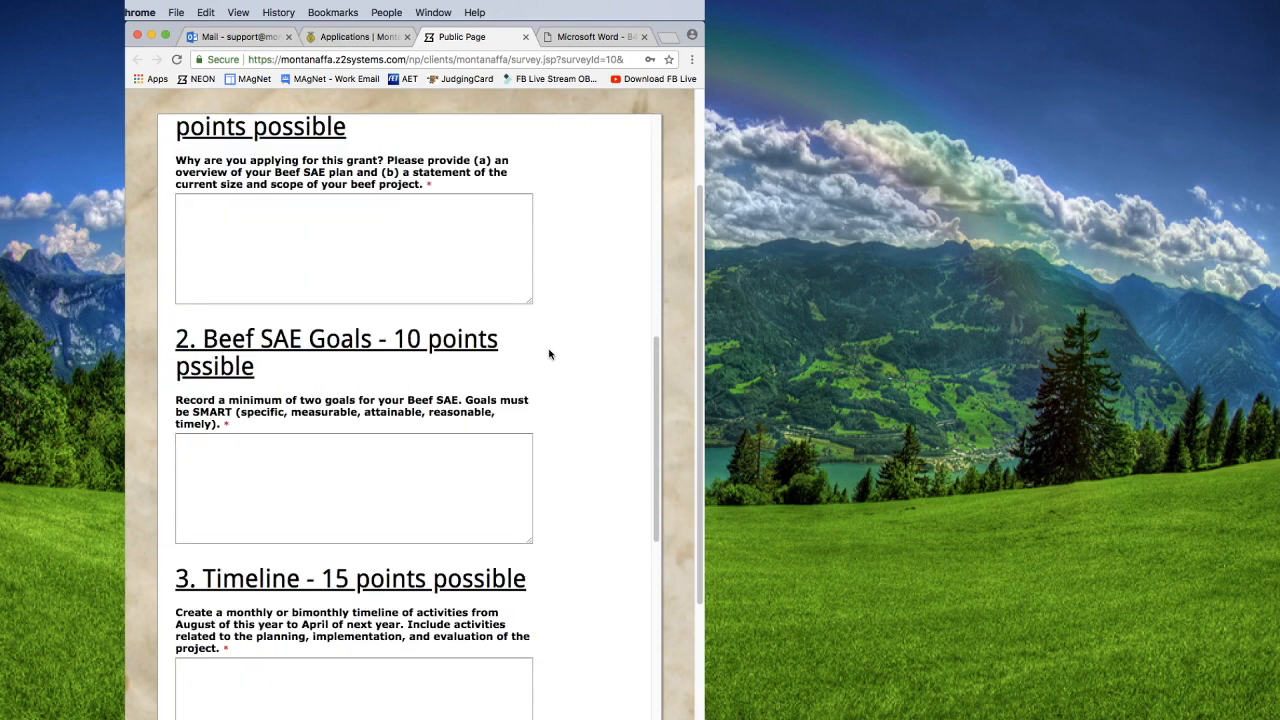
scroll(549, 354, "up", 10)
scroll(549, 354, "up", 7)
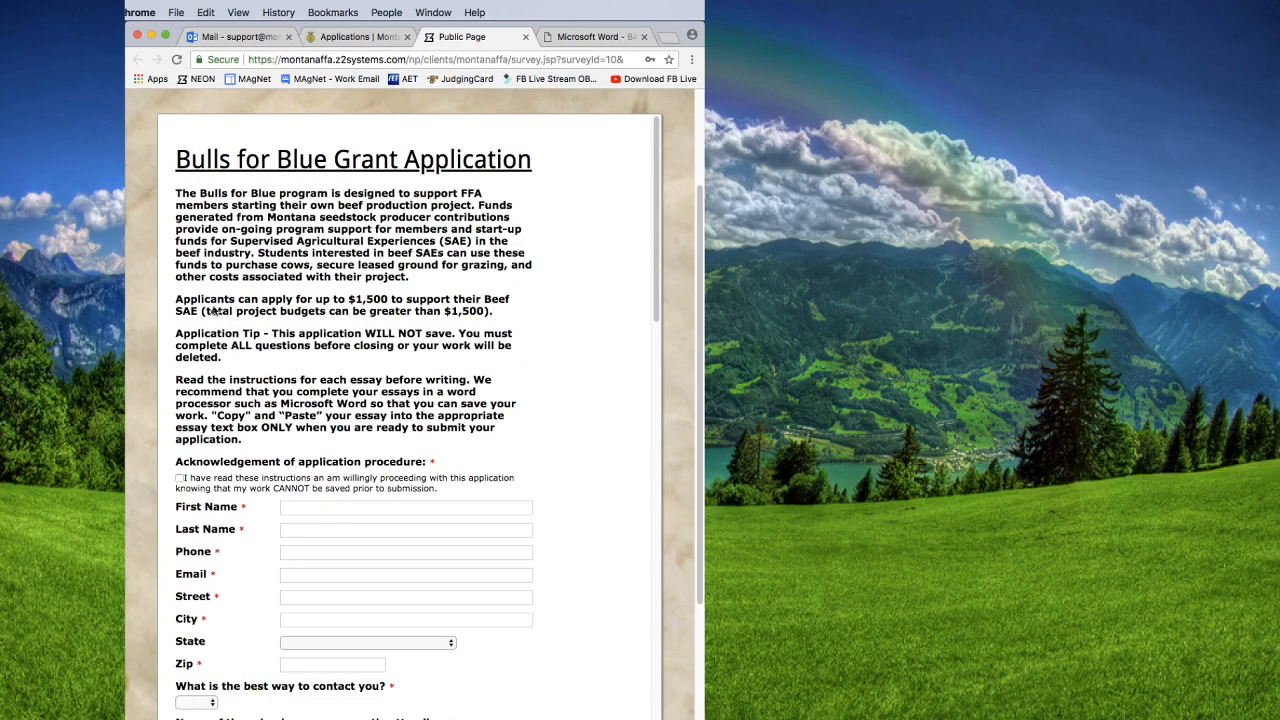
left_click_drag(177, 337, 266, 449)
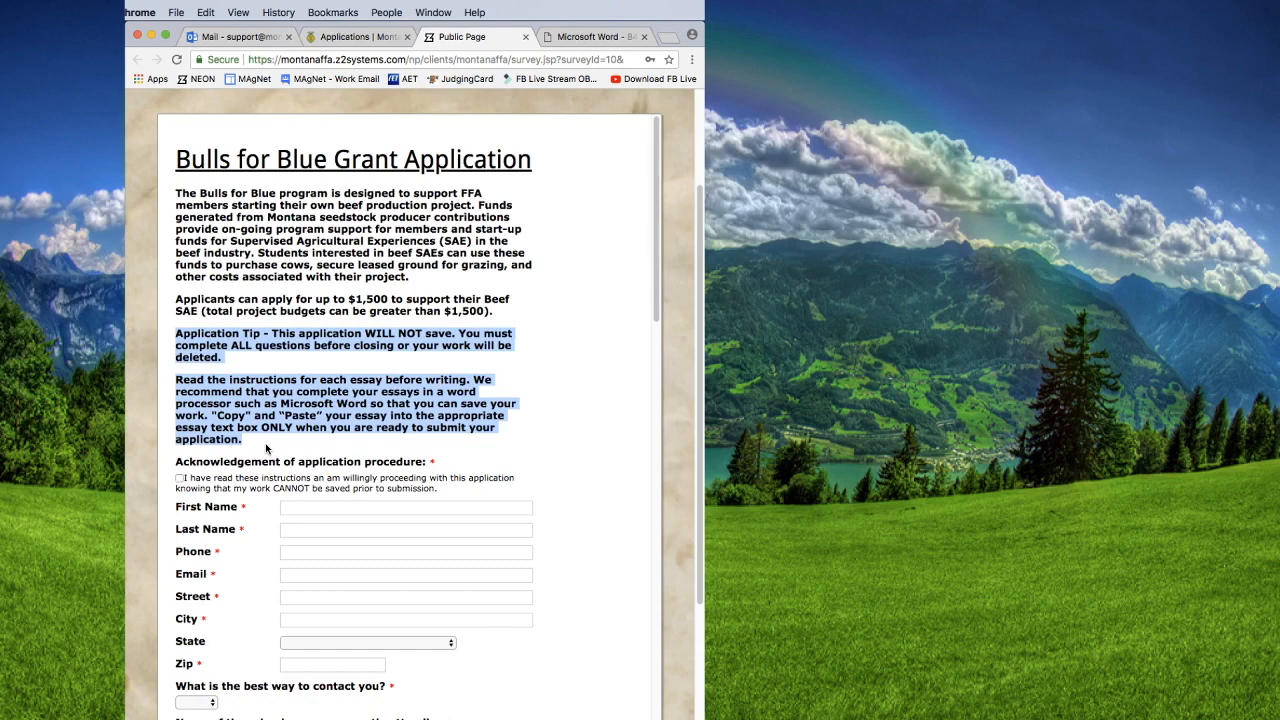
Copy the essay question under section 1, Beef SAE Description, from the grant application form
left_click(266, 449)
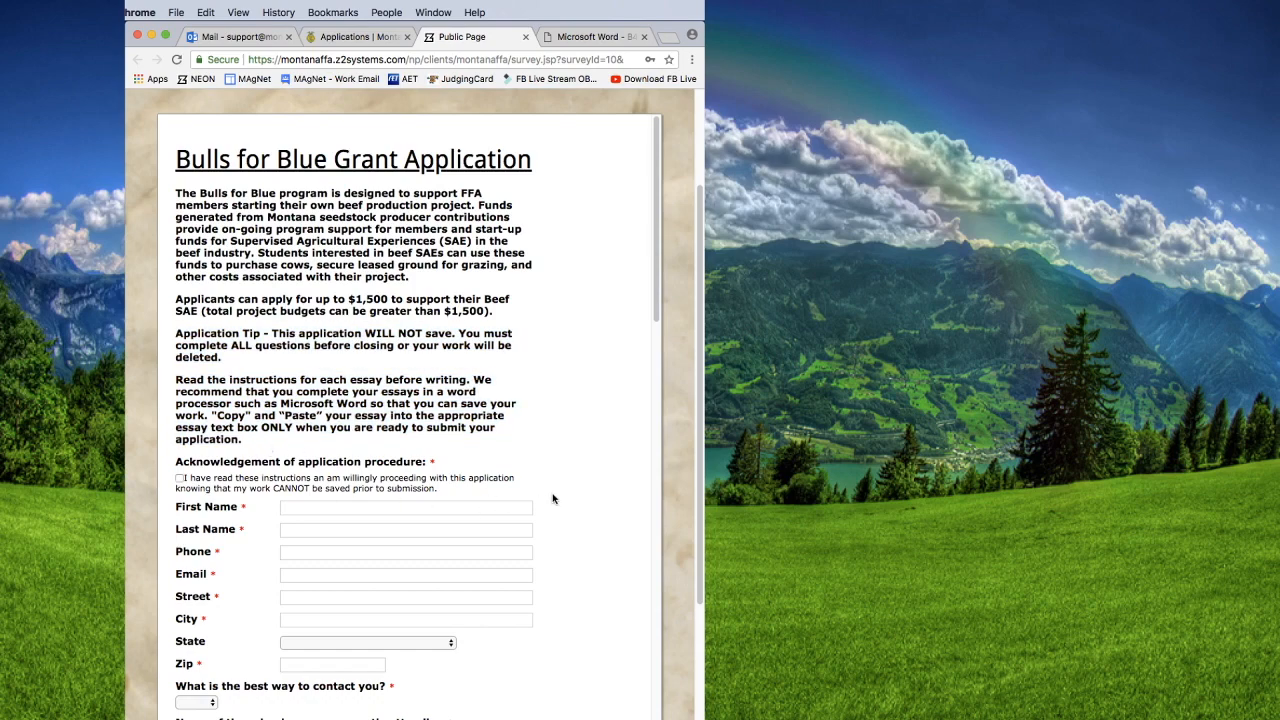
scroll(553, 498, "down", 1)
scroll(553, 498, "down", 2)
scroll(553, 498, "up", 3)
scroll(551, 498, "down", 7)
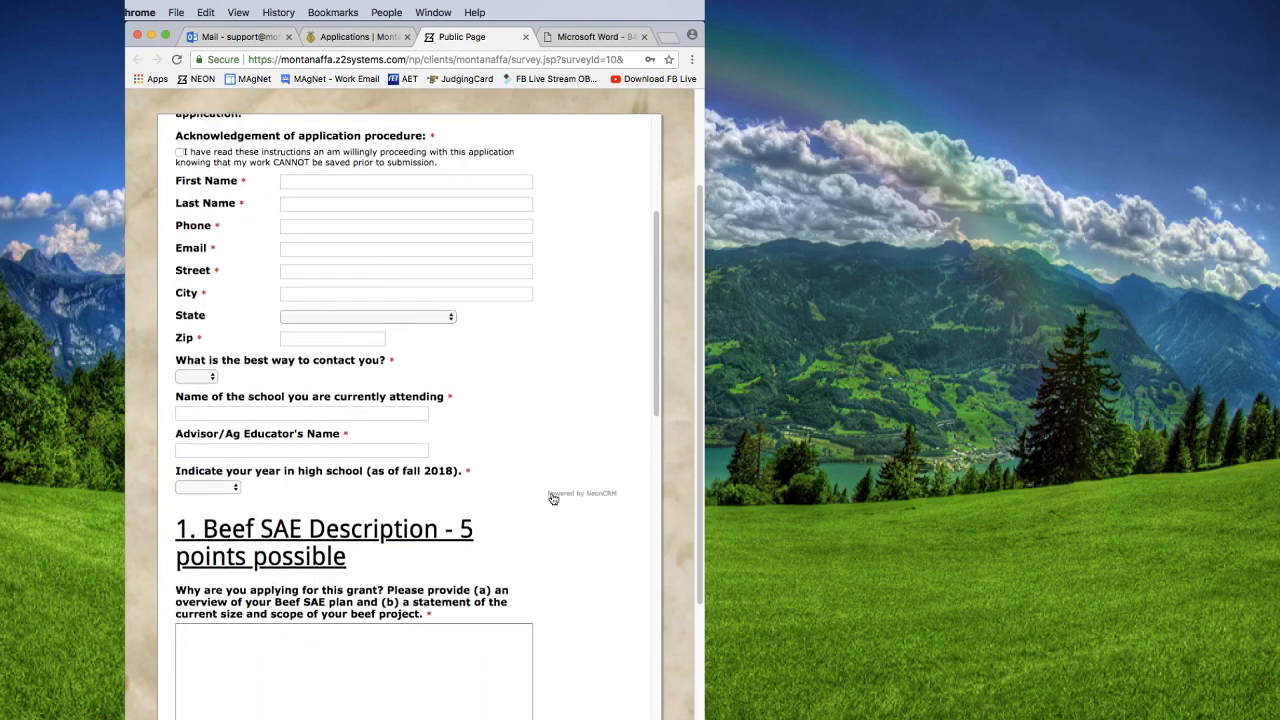
scroll(552, 497, "down", 1)
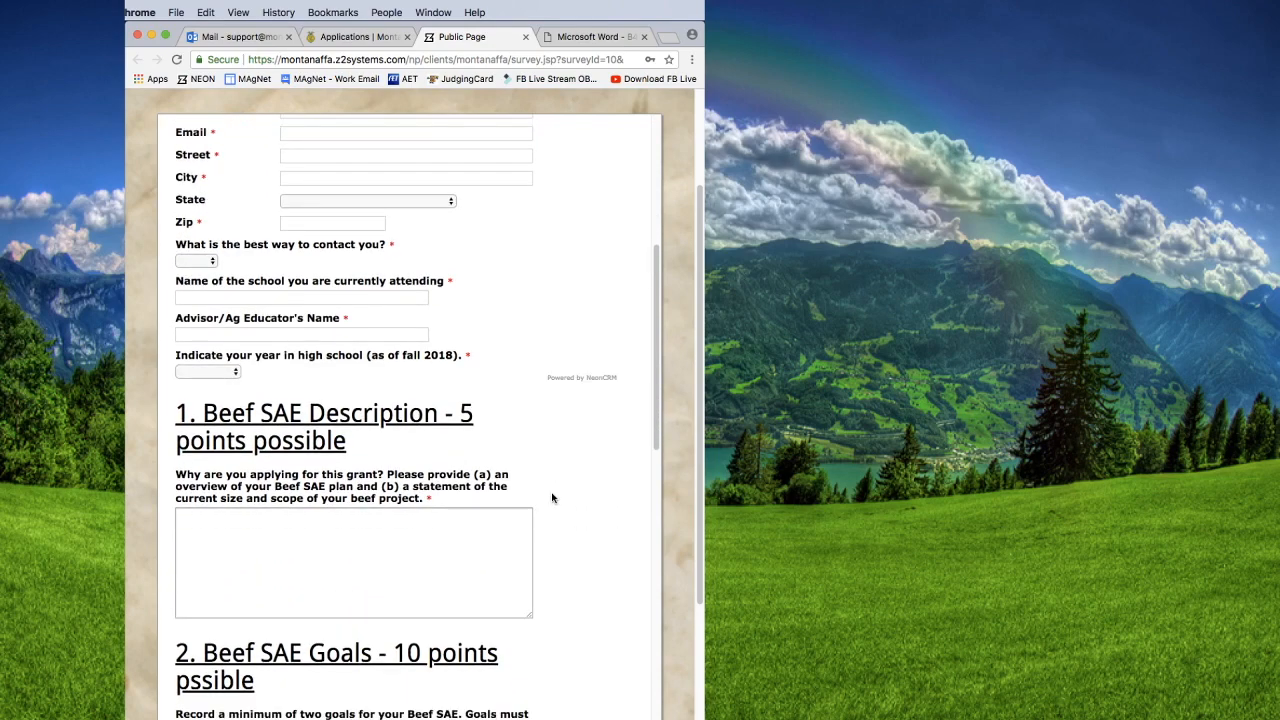
scroll(552, 498, "down", 1)
left_click_drag(424, 488, 181, 464)
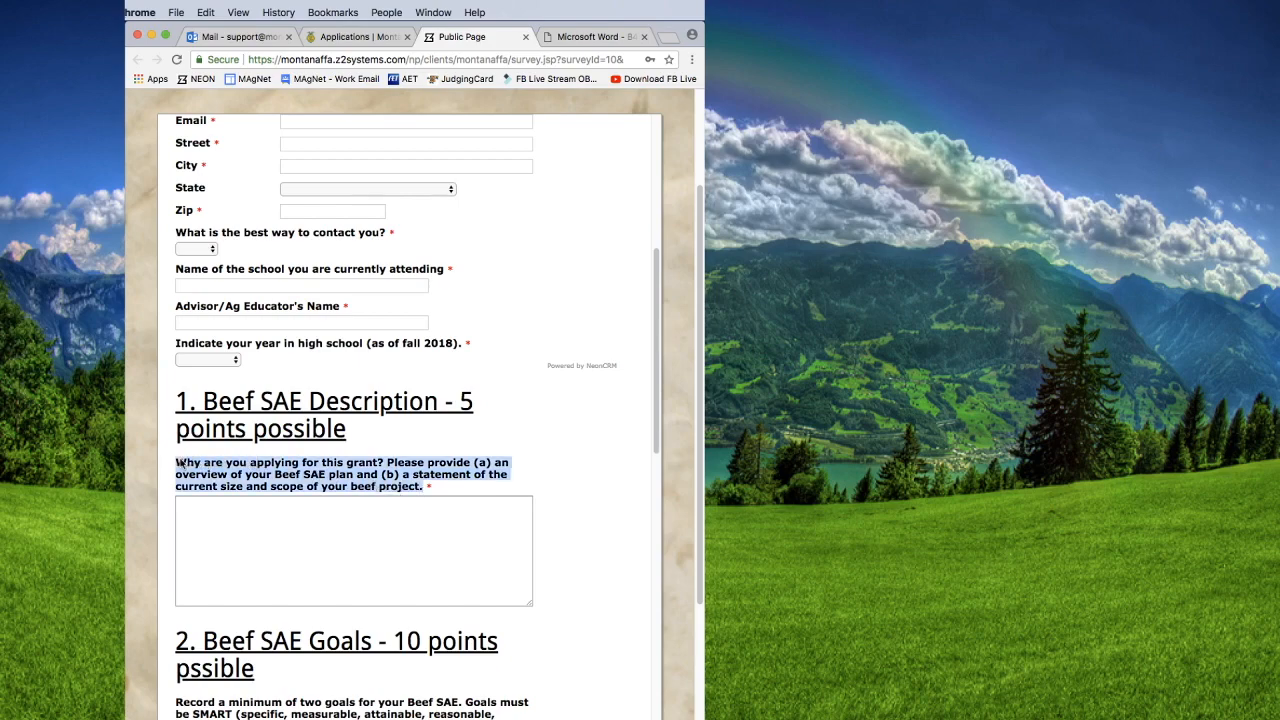
right_click(230, 467)
left_click(256, 501)
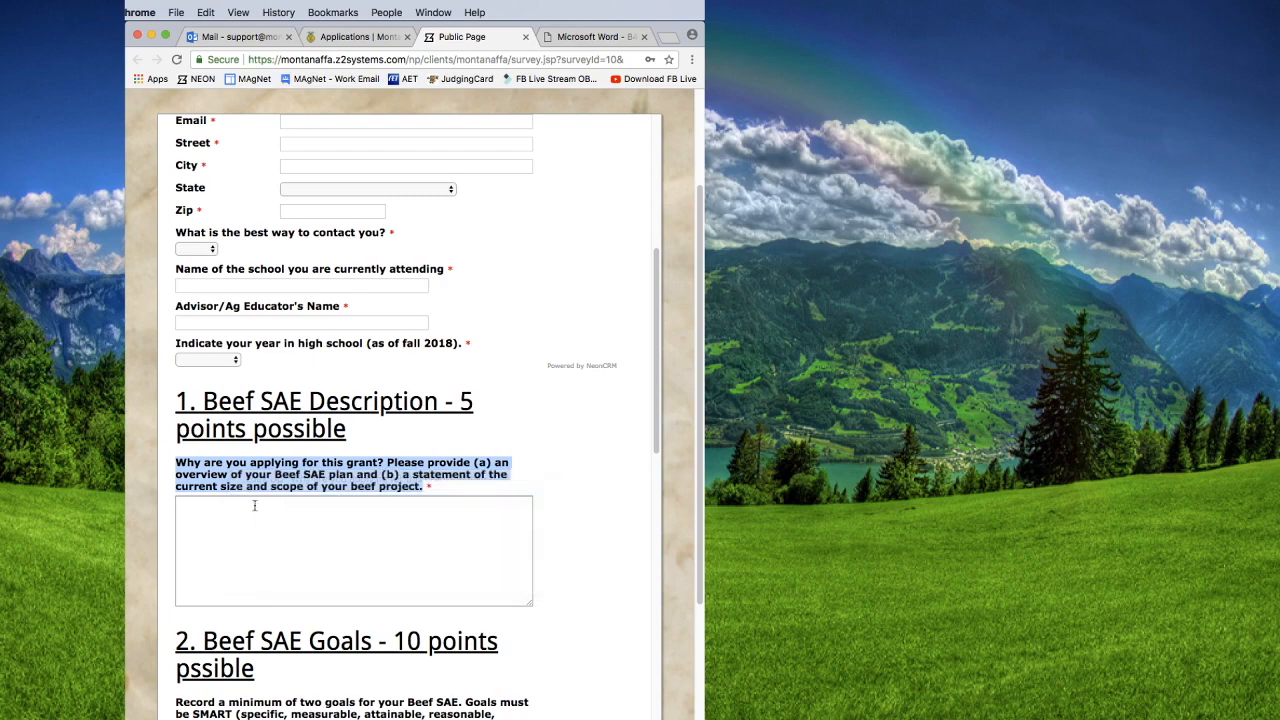
Switch to the Word essays document, paste the copied question below the last essay, and undo the paste
key("super+Tab")
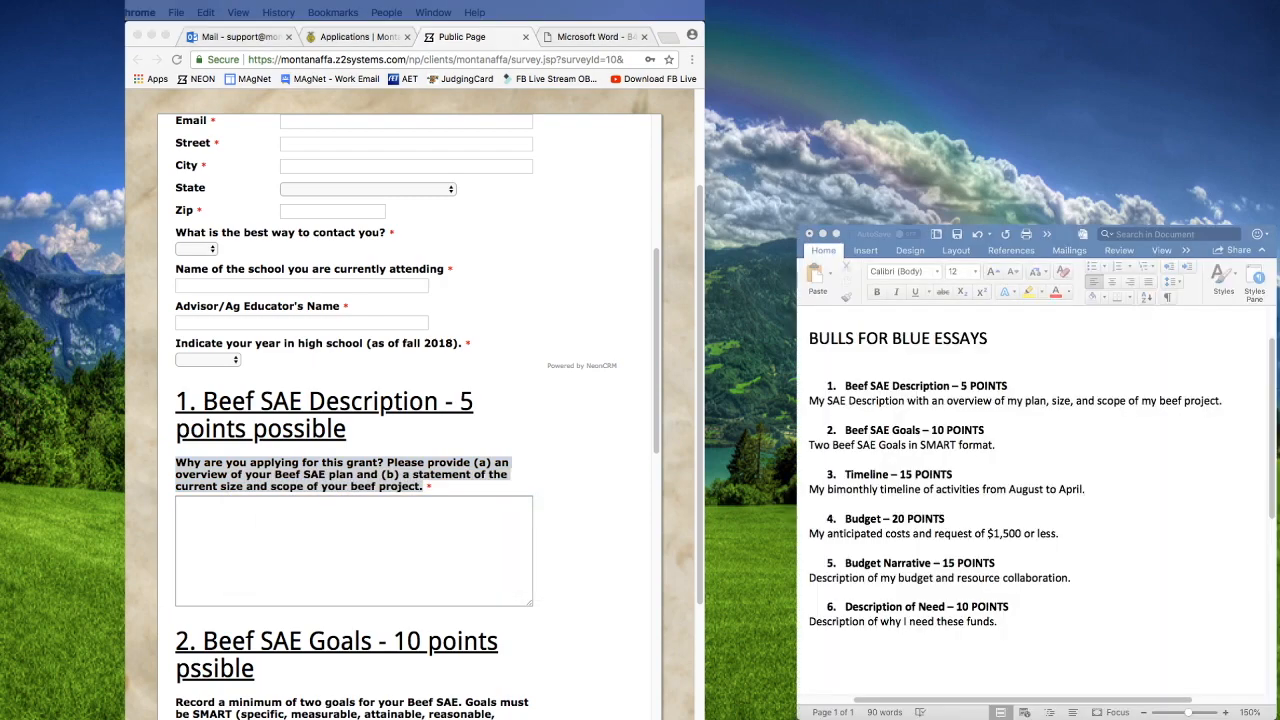
left_click(809, 650)
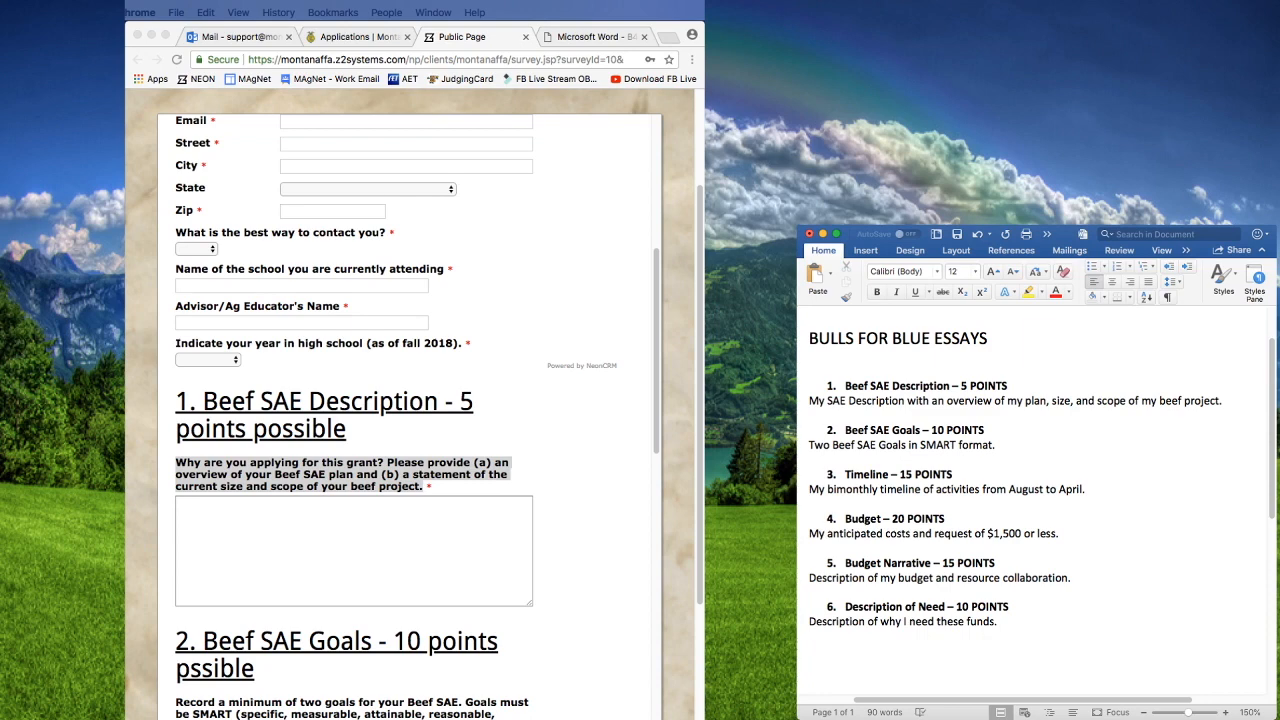
key("super+v")
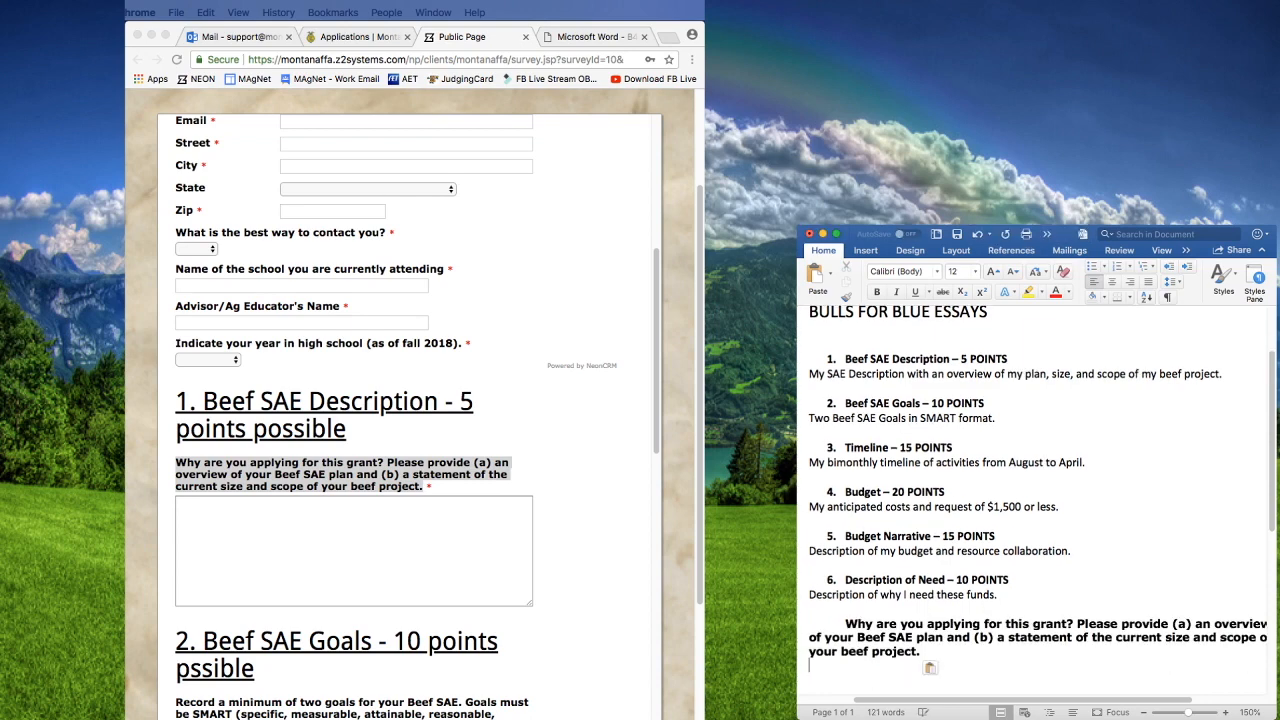
key("super+z")
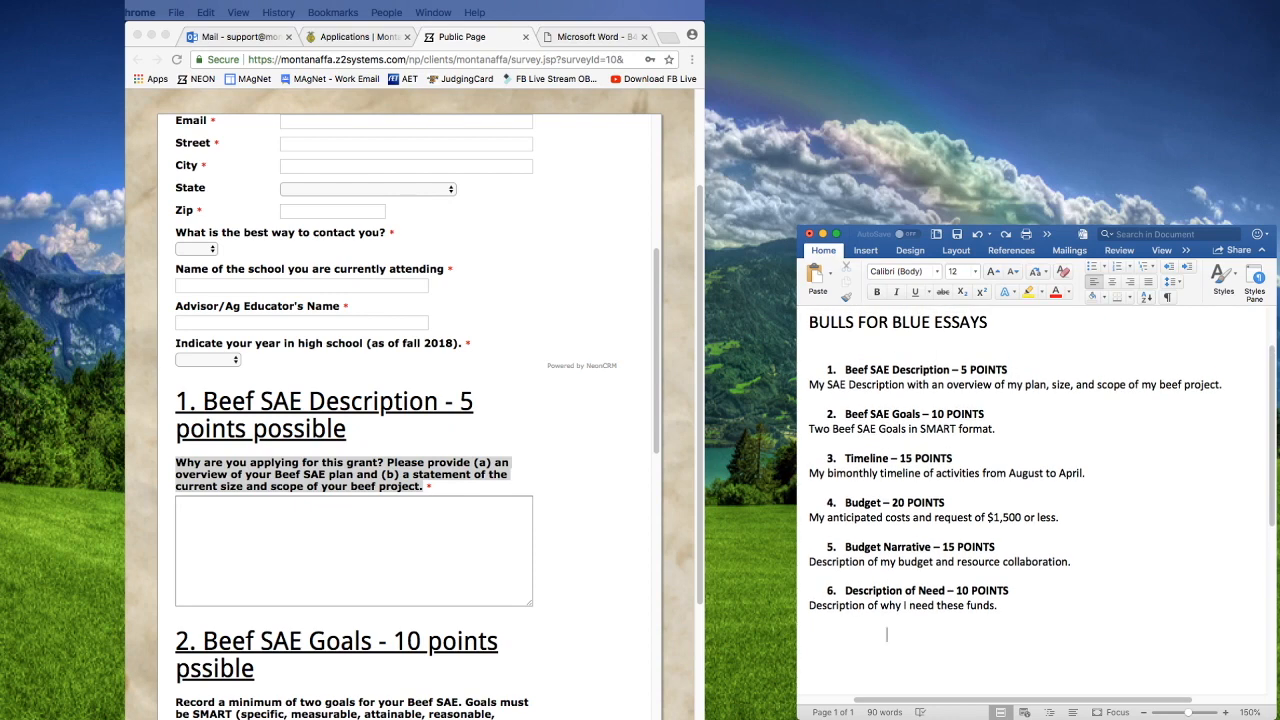
Fill in the applicant's name, phone, email and address in the application form from the saved autofill entry
scroll(308, 480, "up", 10)
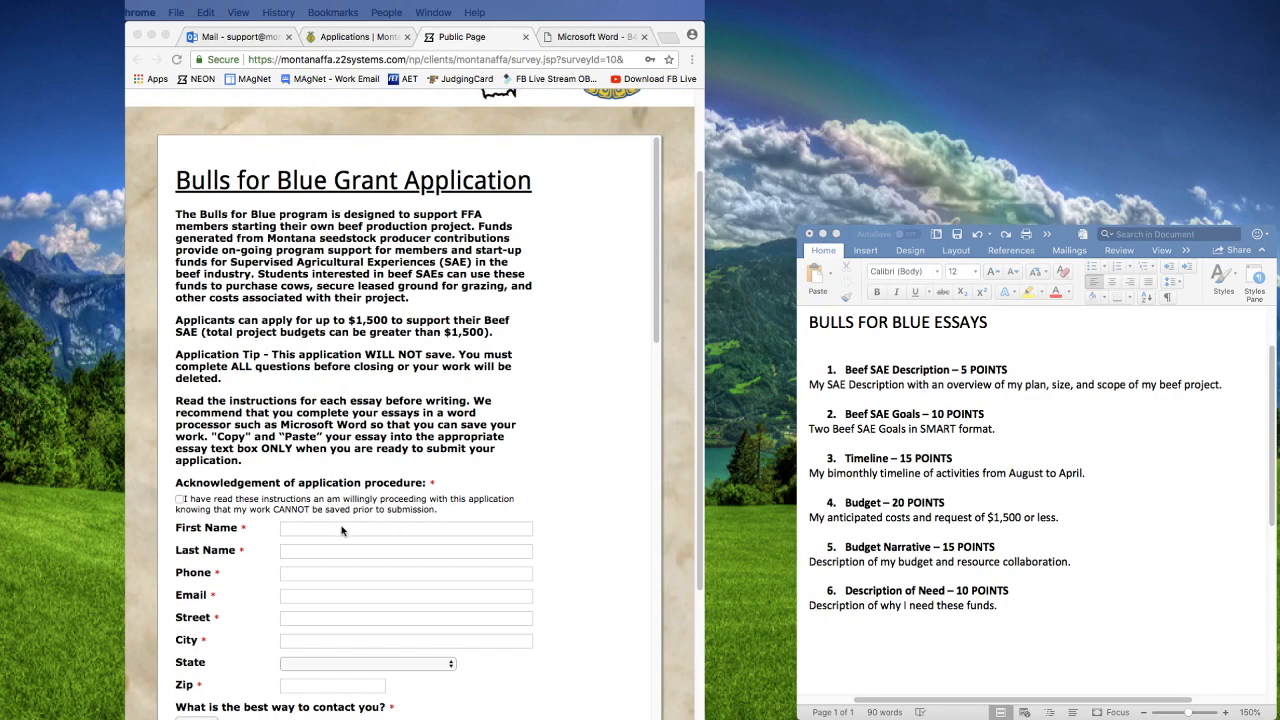
left_click(292, 531)
left_click(297, 530)
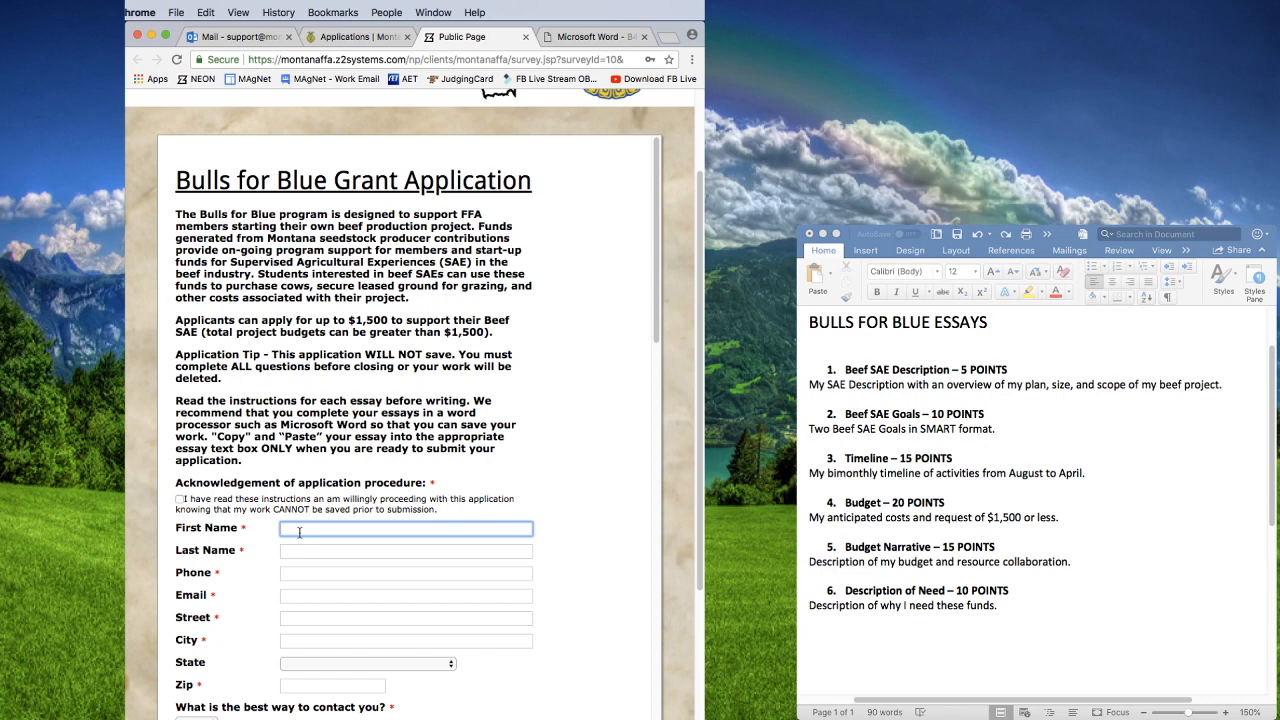
type("G")
key("Down")
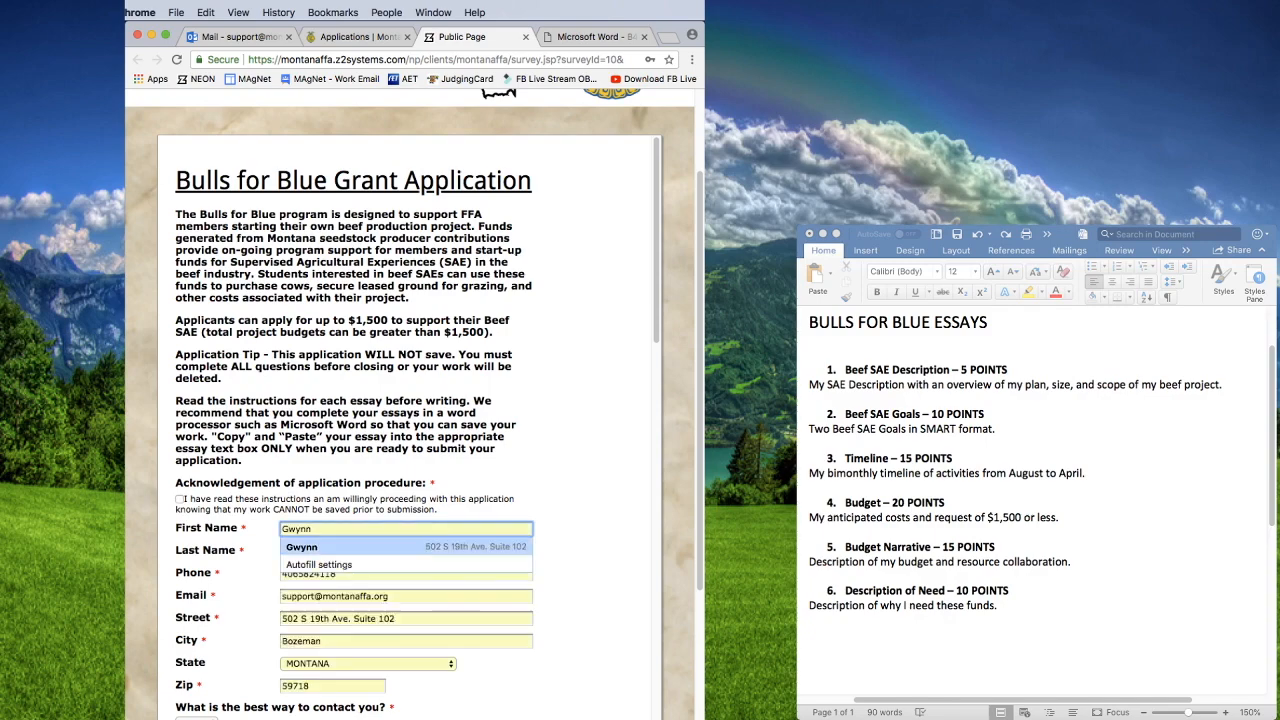
key("Return")
Set the best contact method to Phone and check the acknowledgement of the application procedure
scroll(277, 537, "down", 4)
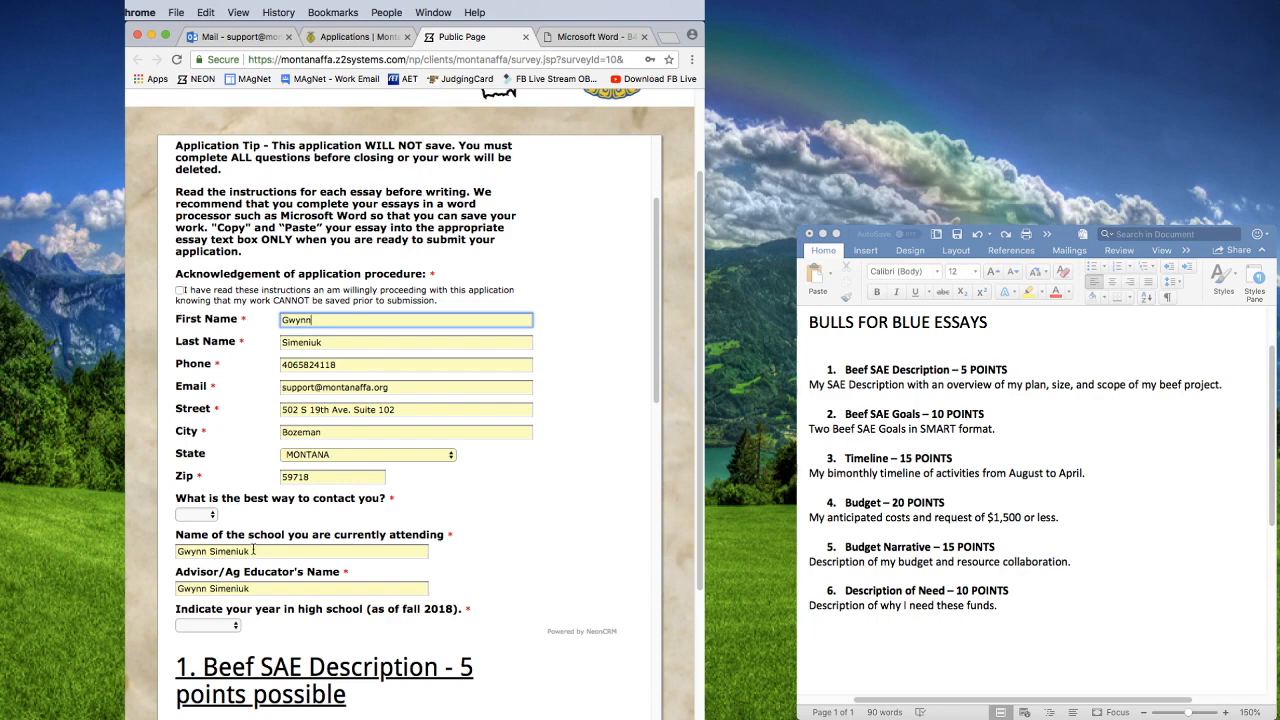
left_click(203, 516)
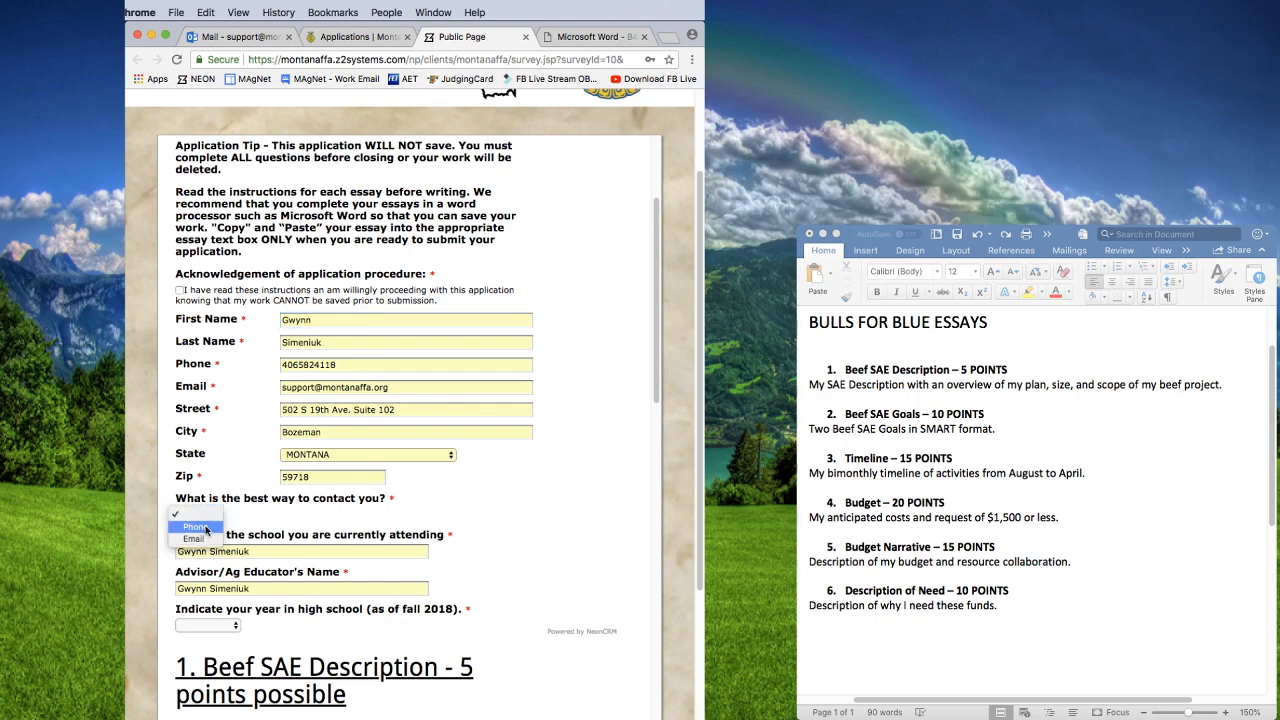
left_click(205, 527)
left_click(180, 290)
Enter Montana HS as the school currently attended and Mr Advisor as the advisor's name
left_click(258, 548)
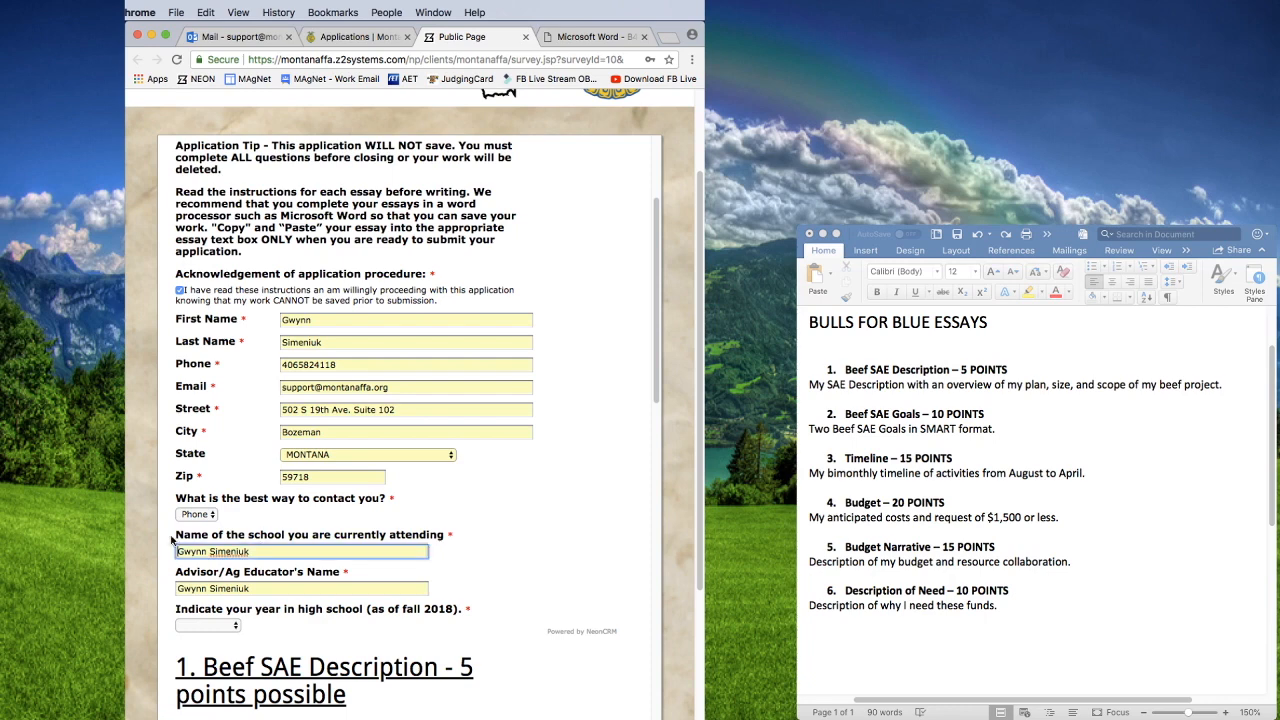
left_click_drag(252, 553, 170, 551)
type("Montana HS")
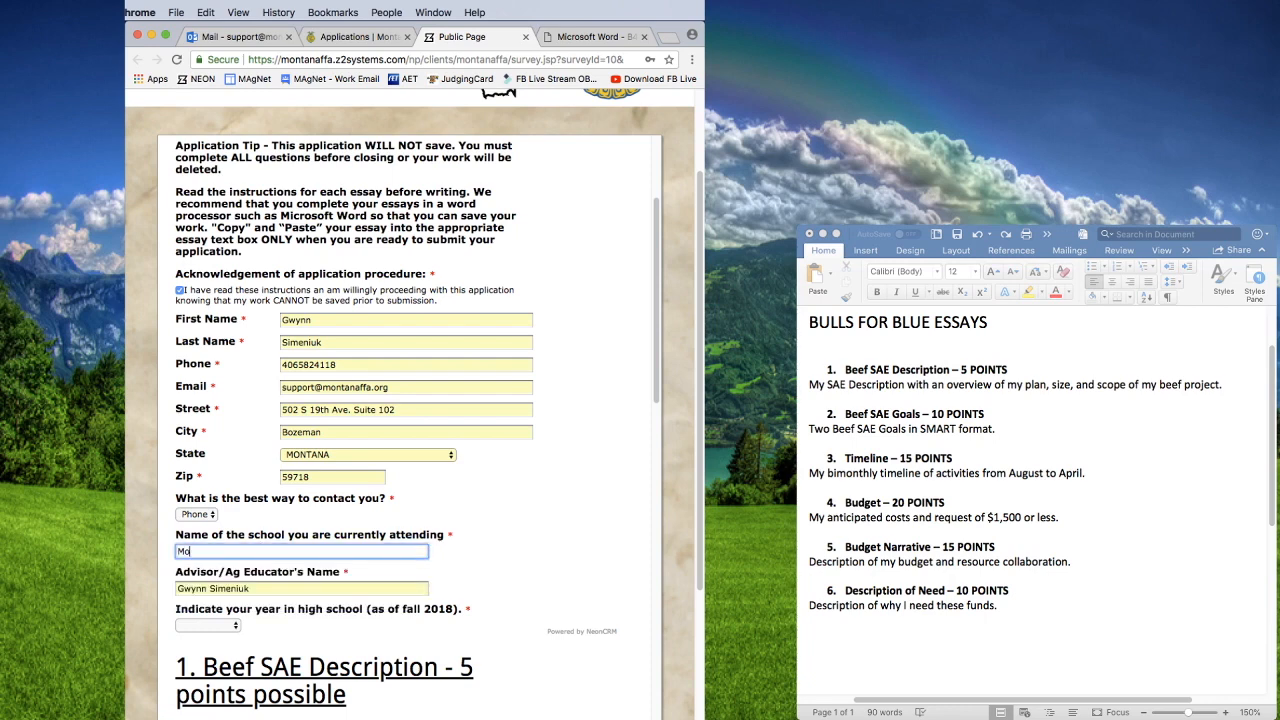
key("Tab")
type("Mr")
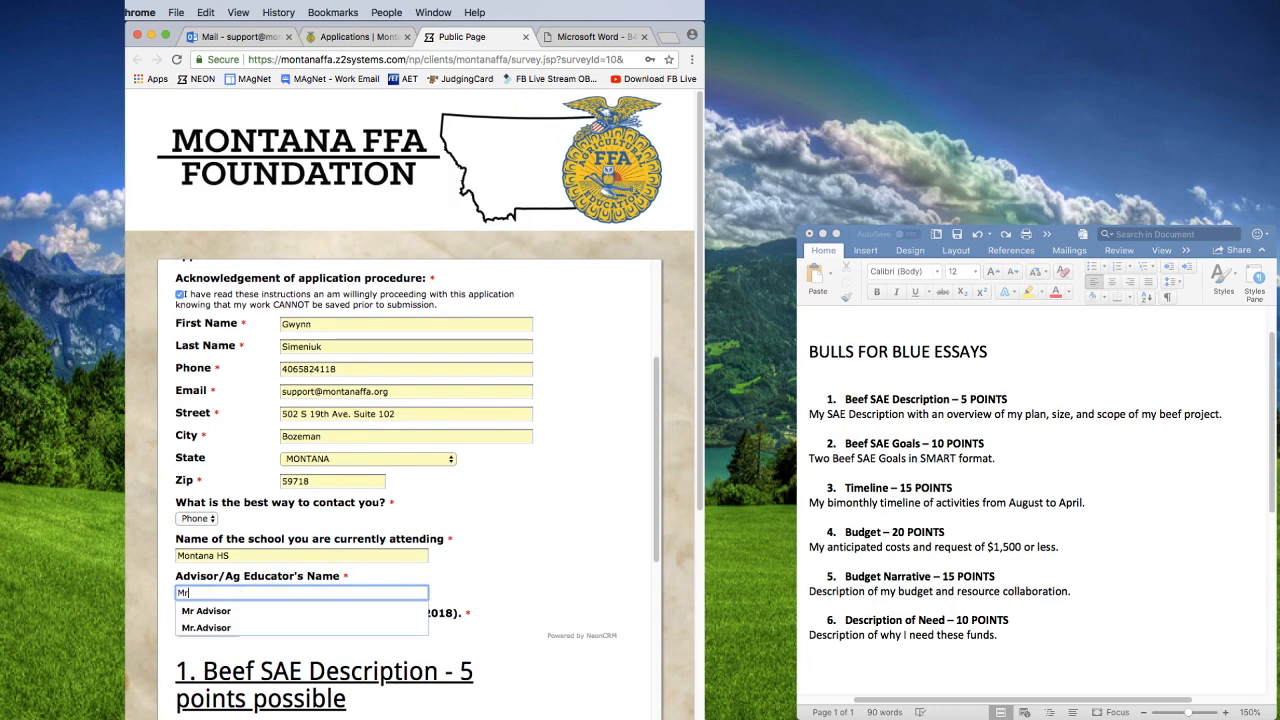
key("Down")
key("Return")
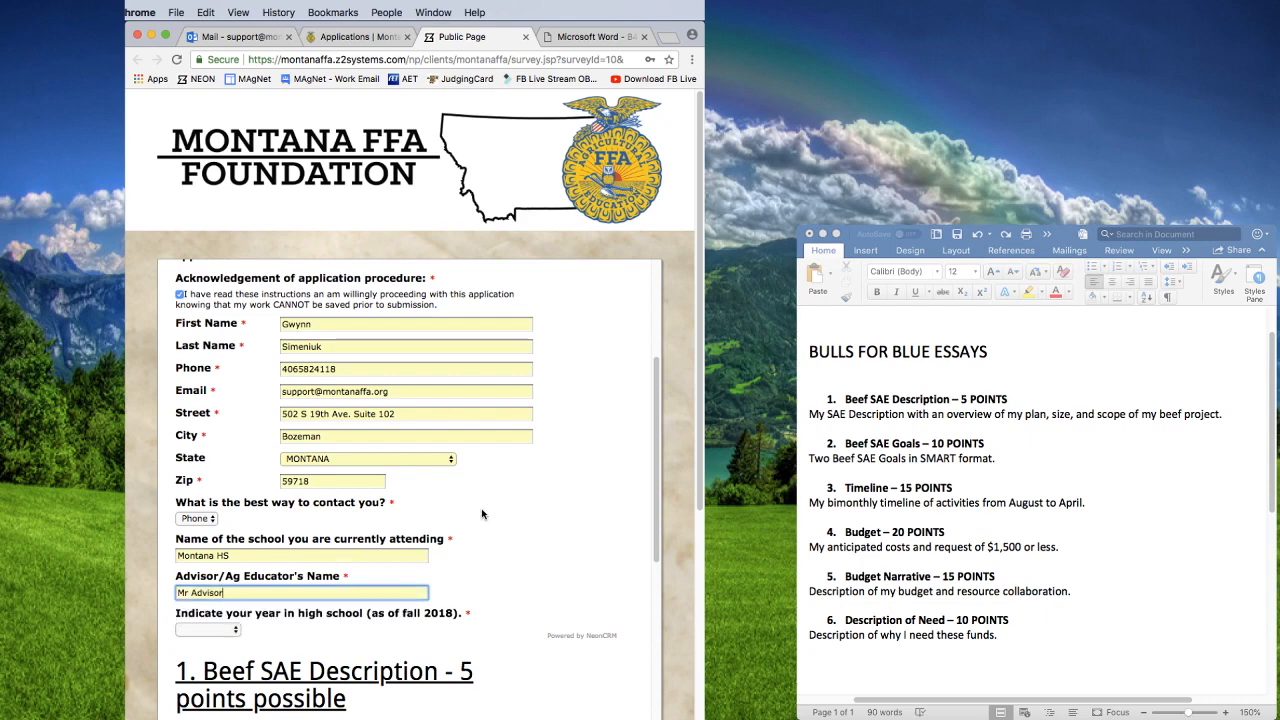
Copy the Beef SAE Description essay from the Word document into the form's section 1 answer box
scroll(485, 515, "down", 4)
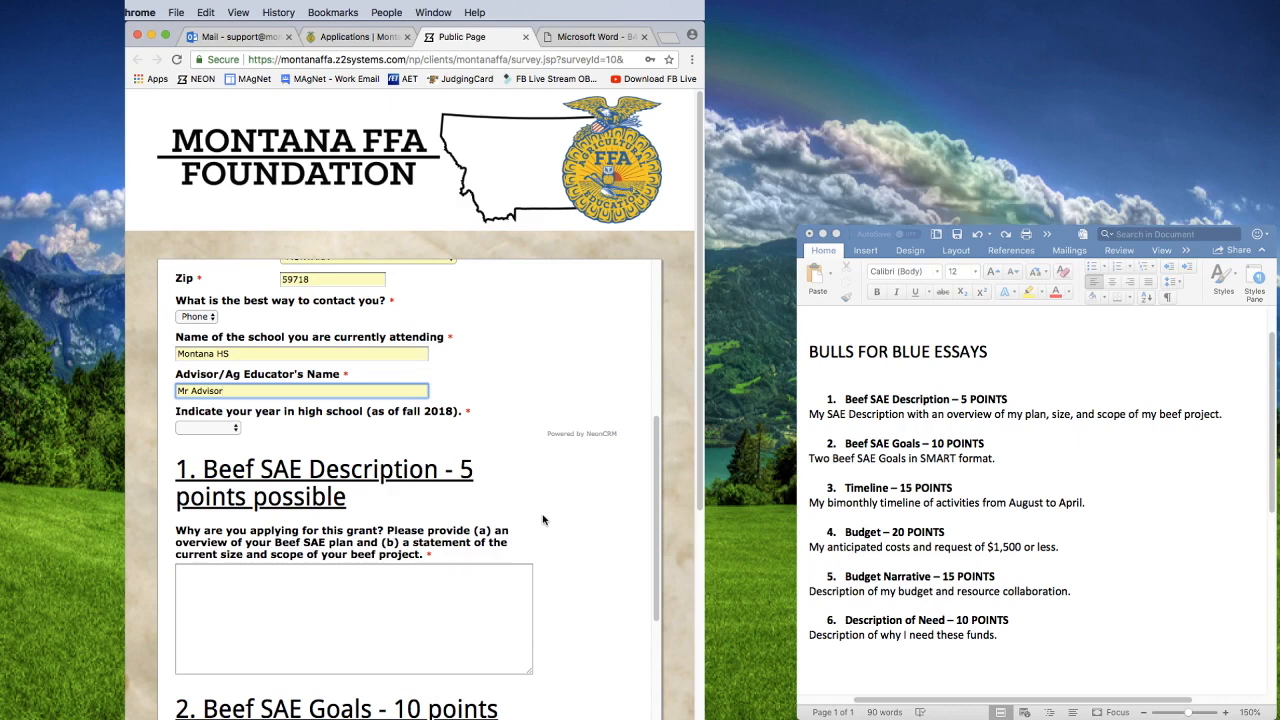
left_click(543, 519)
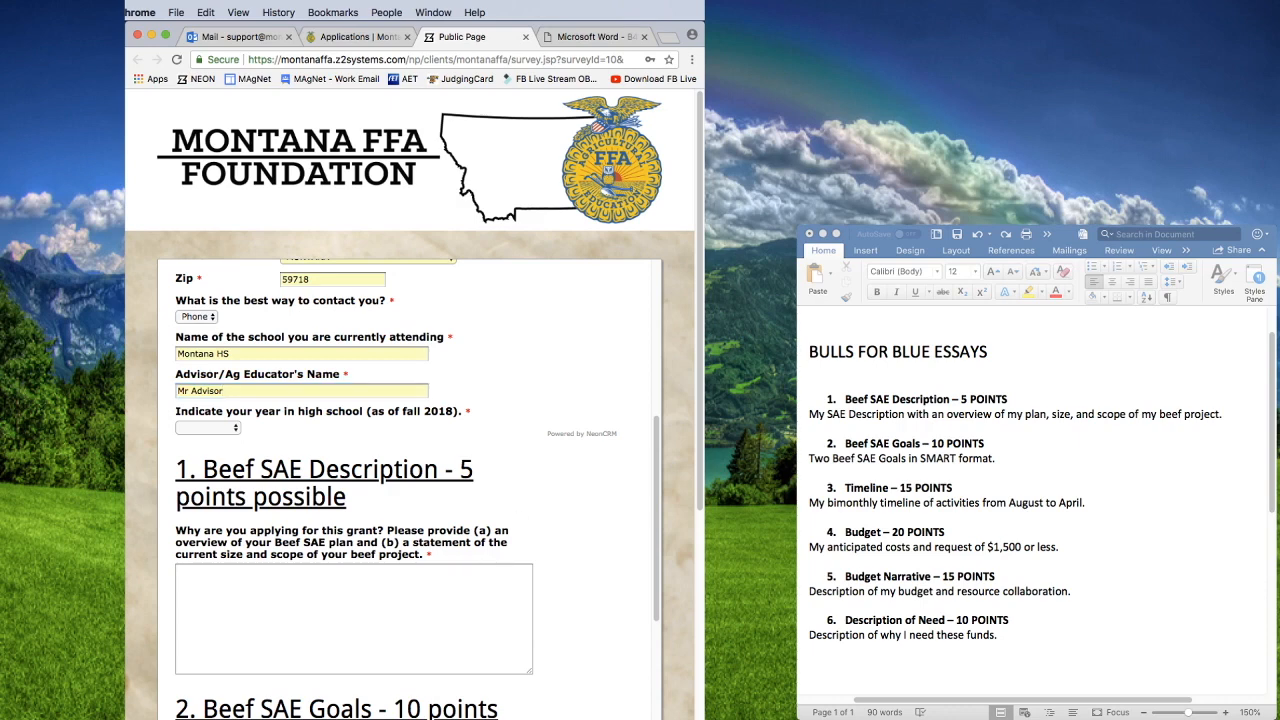
left_click(810, 649)
left_click_drag(1224, 414, 809, 414)
key("super+c")
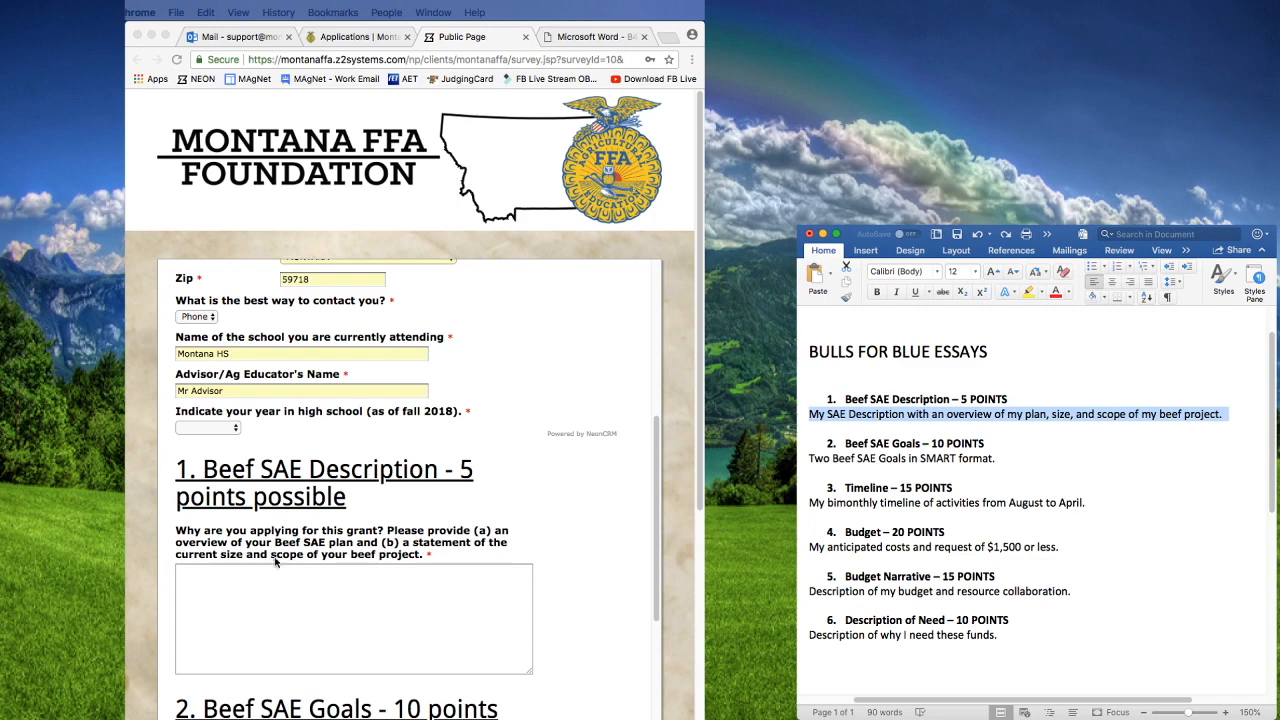
left_click(283, 596)
key("super+v")
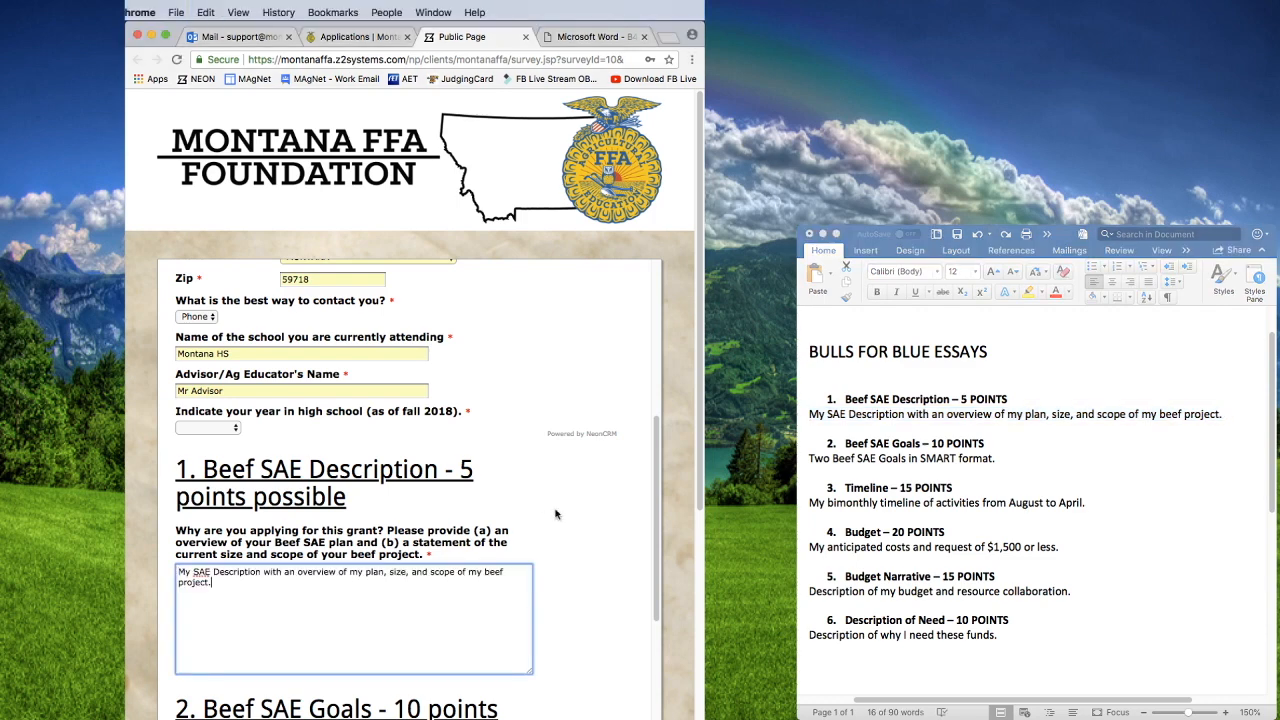
Copy the Beef SAE Goals essay from the Word document into the form's section 2 answer box
scroll(622, 505, "down", 2)
left_click(996, 458)
left_click_drag(996, 458, 809, 458)
key("super+c")
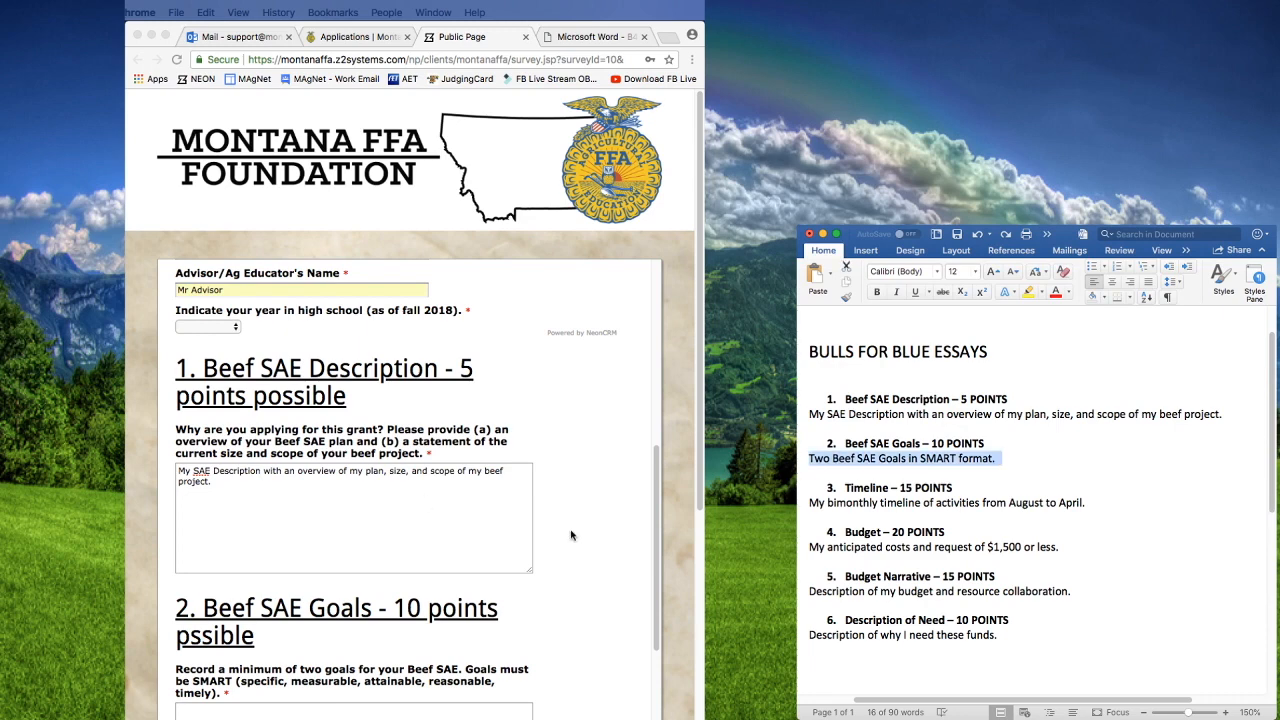
left_click(642, 542)
scroll(638, 541, "down", 4)
left_click(384, 519)
key("super+v")
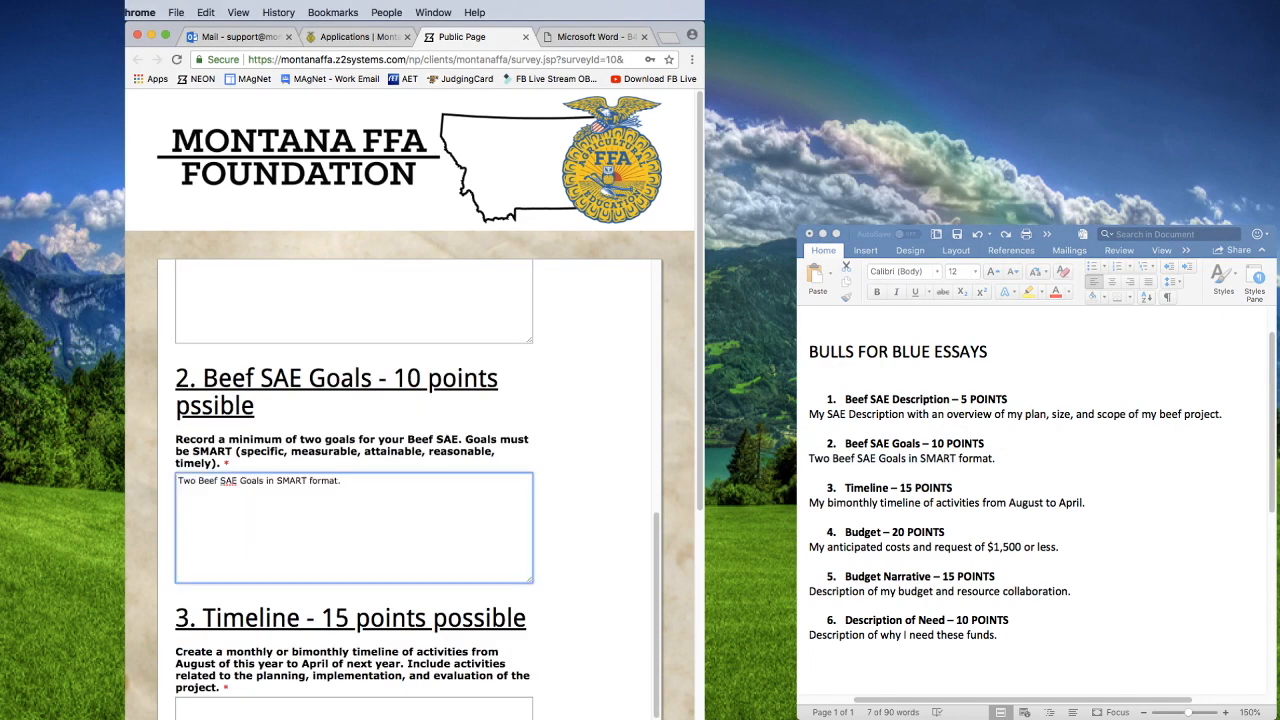
Copy the Timeline essay from the Word document into the form's section 3 answer box
left_click(1086, 502)
left_click(1086, 502)
left_click_drag(1086, 502, 810, 503)
key("super+c")
left_click(616, 496)
scroll(616, 496, "down", 5)
left_click(361, 512)
key("super+v")
Copy the Budget essay from the Word document into the form's section 4 answer box
left_click(1059, 547)
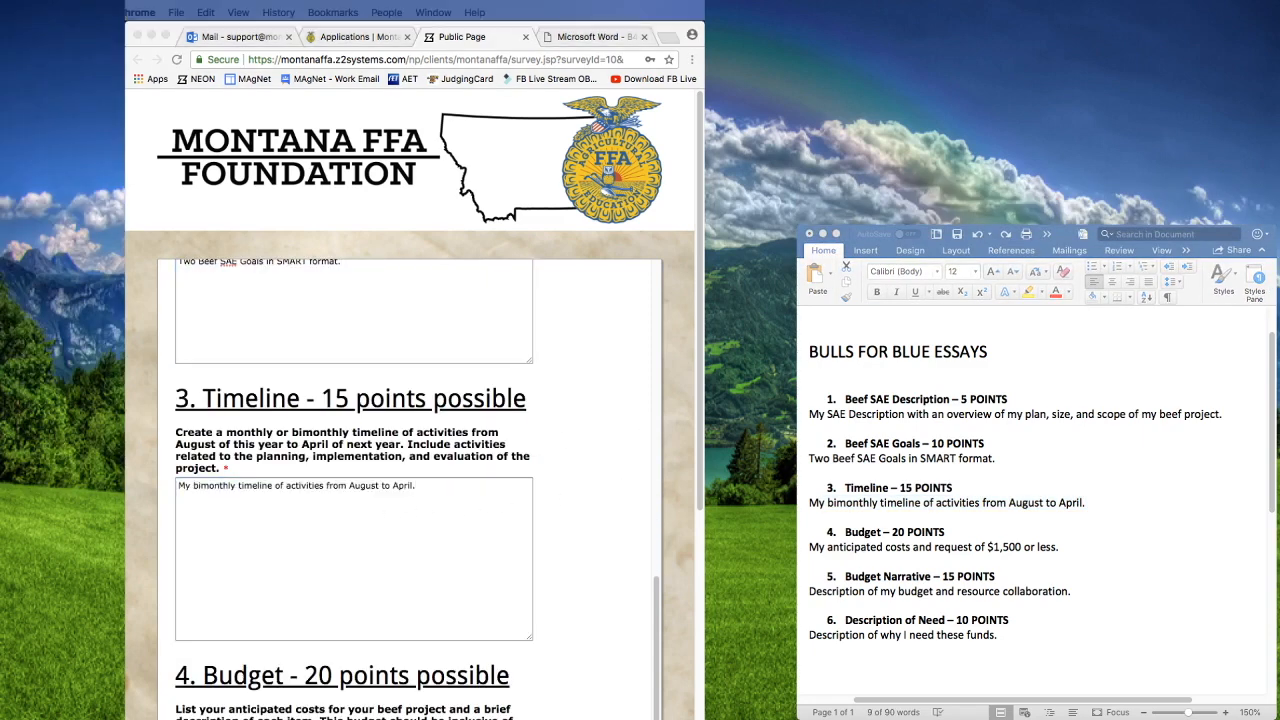
left_click(1059, 547)
left_click_drag(1059, 547, 809, 547)
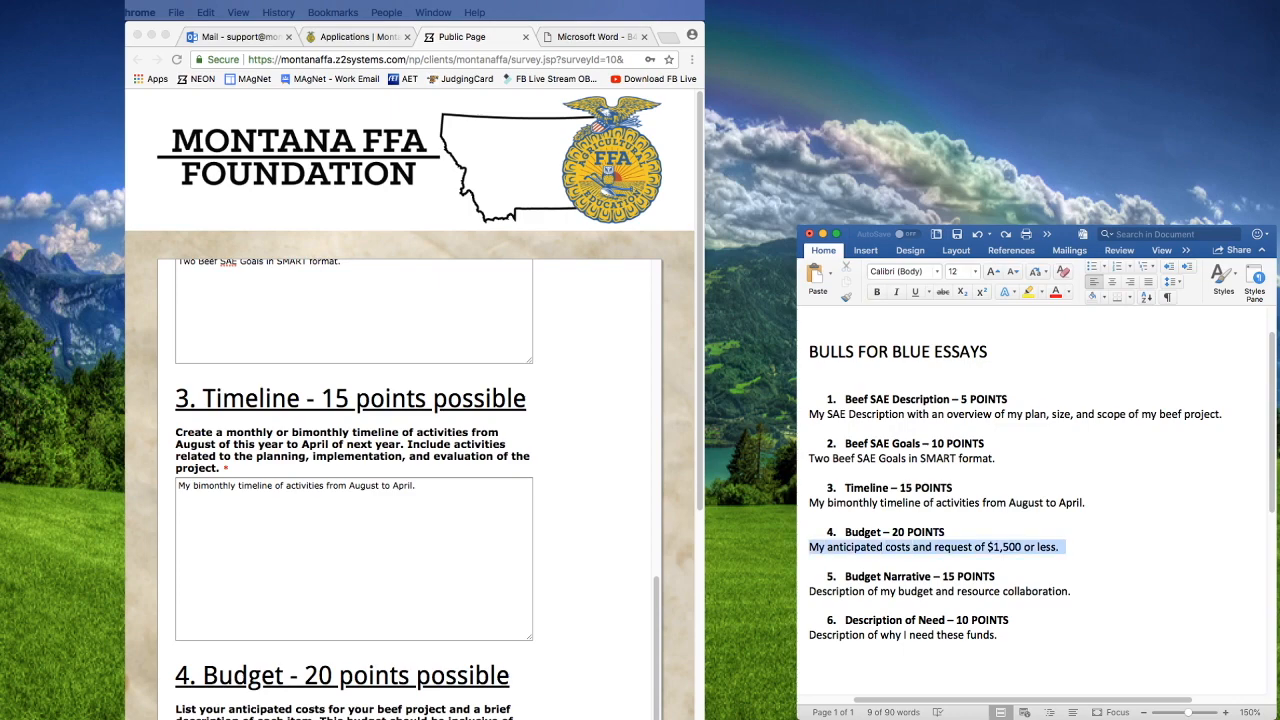
key("super+c")
left_click(636, 572)
scroll(614, 575, "down", 3)
left_click(304, 623)
key("super+v")
Copy the Budget Narrative essay from the Word document into the form's section 5 answer box
left_click(1070, 591)
left_click(1070, 591)
left_click_drag(1070, 591, 809, 591)
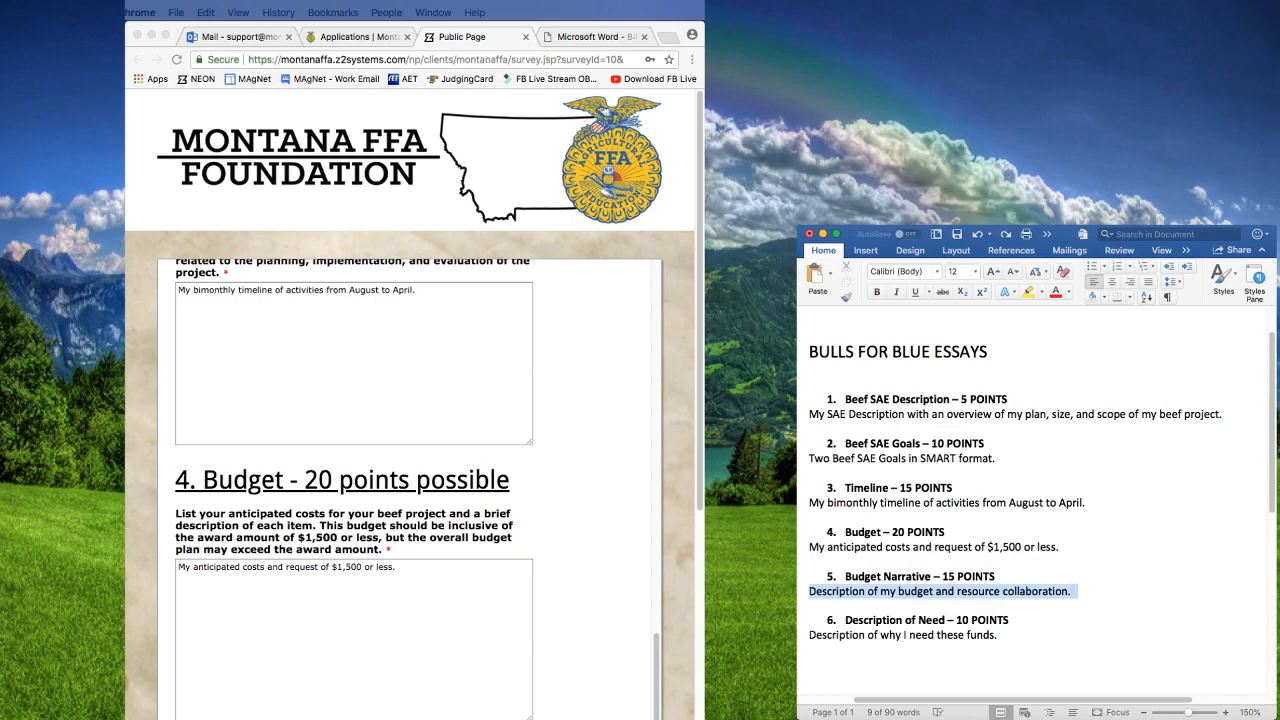
key("super+c")
left_click(598, 503)
scroll(598, 503, "down", 5)
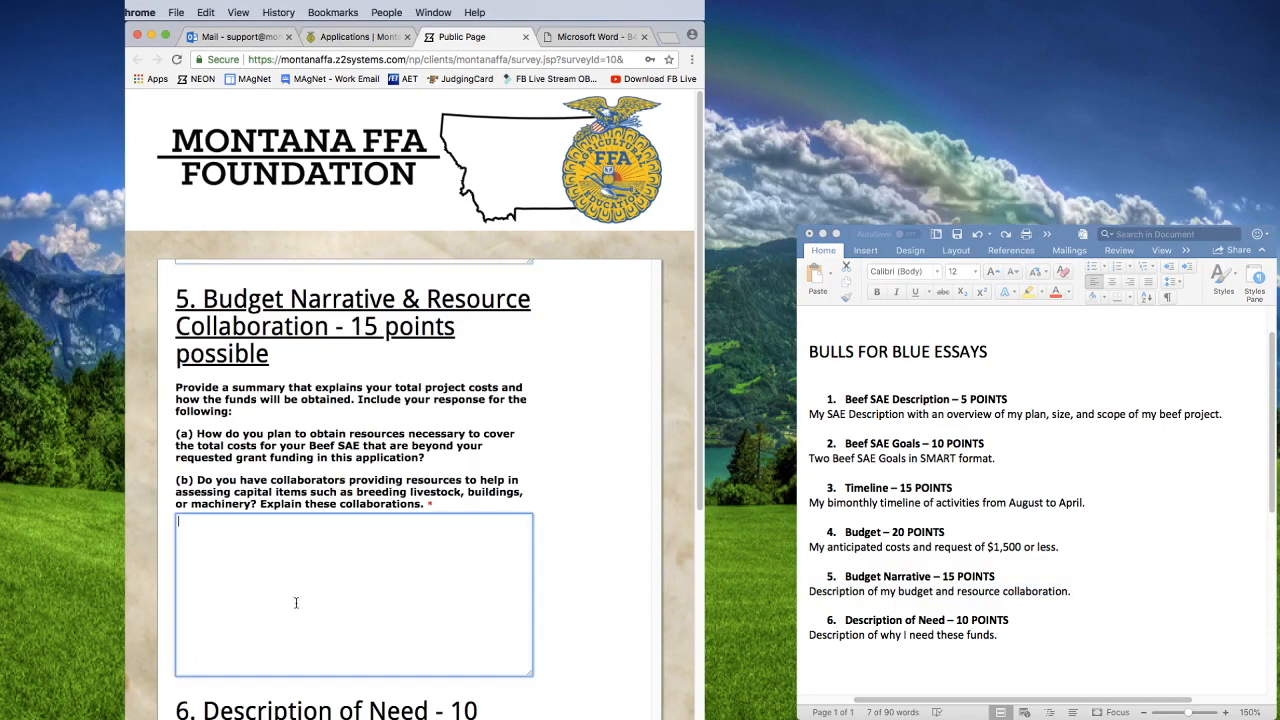
left_click(296, 602)
key("super+v")
Copy the Description of Need essay from the Word document into the form's section 6 answer box
key("super+Tab")
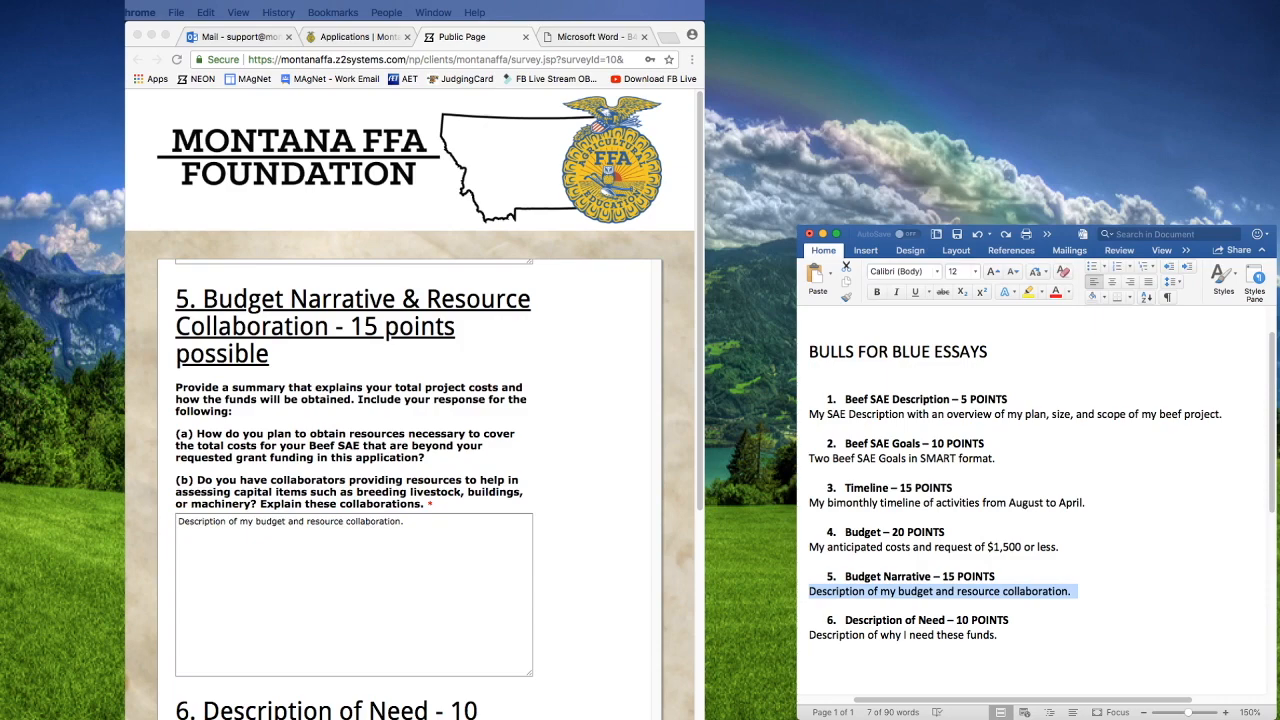
left_click(1000, 635)
left_click_drag(1000, 635, 809, 635)
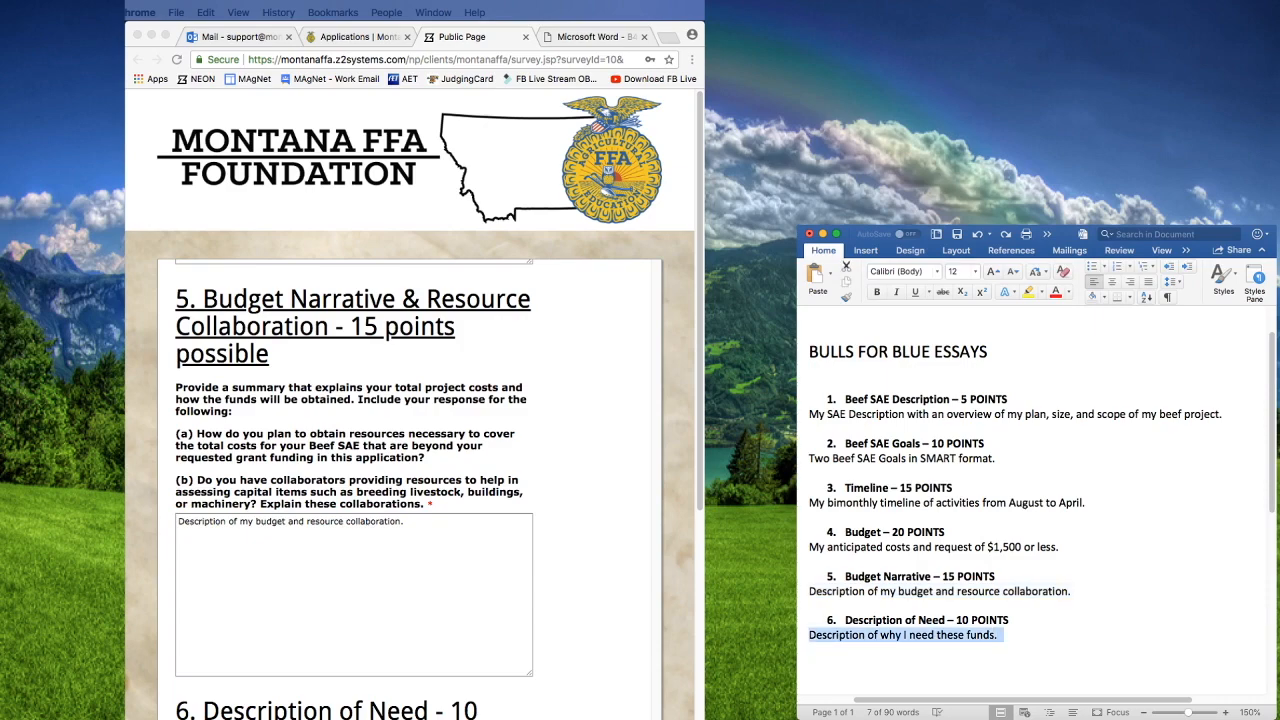
key("super+c")
left_click(588, 562)
scroll(583, 564, "down", 1)
scroll(583, 564, "down", 5)
left_click(415, 508)
key("super+v")
Try to submit the application, dismiss the alert, and set the year in high school to Sophomore
left_click(355, 603)
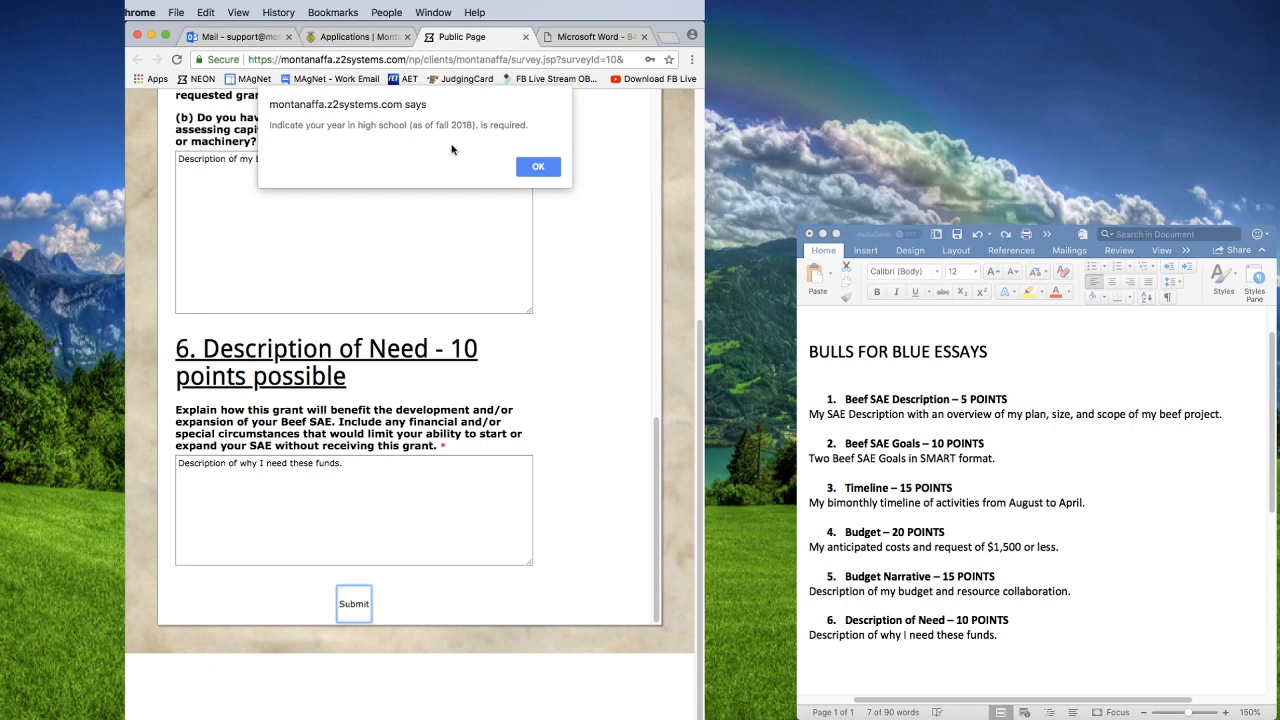
left_click(538, 166)
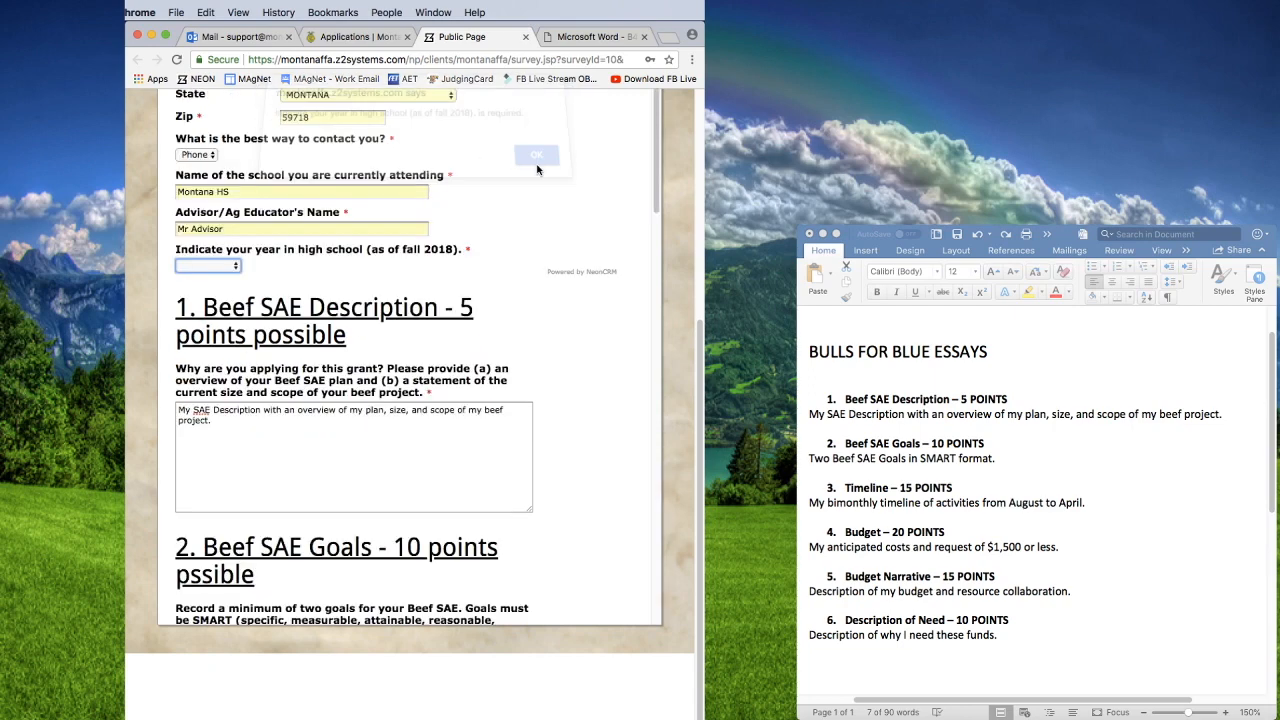
left_click(182, 290)
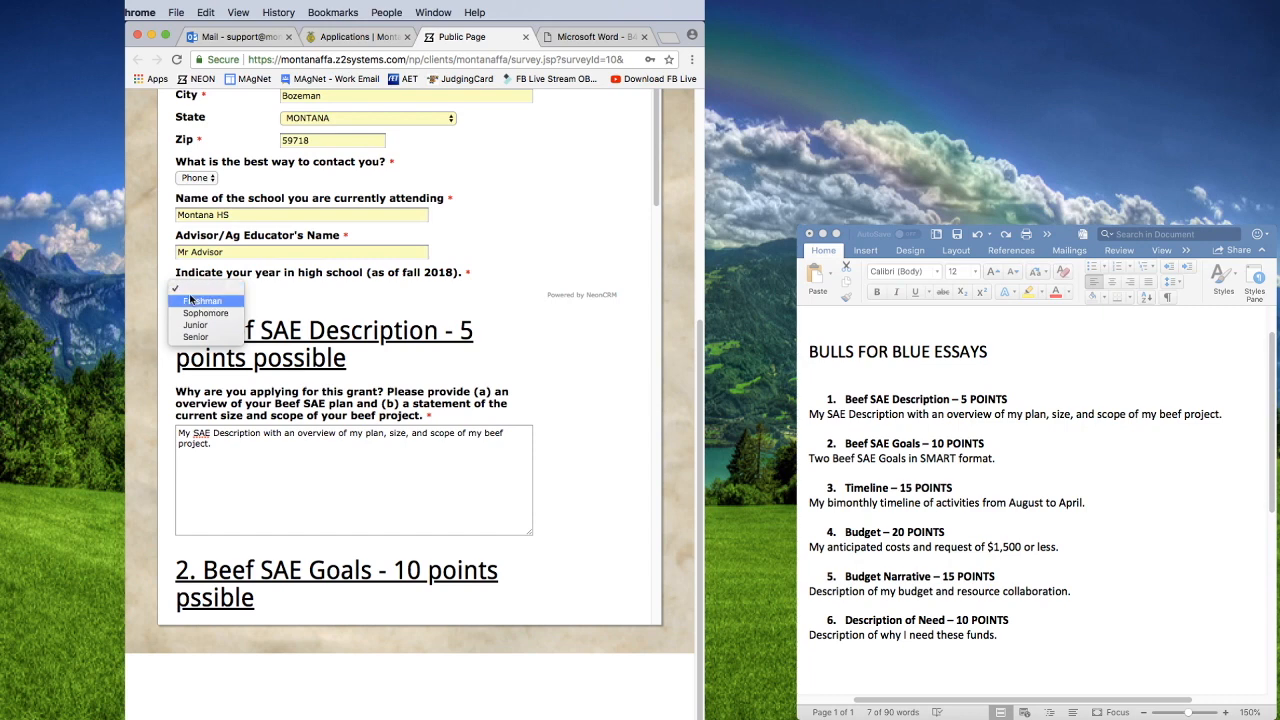
left_click(200, 314)
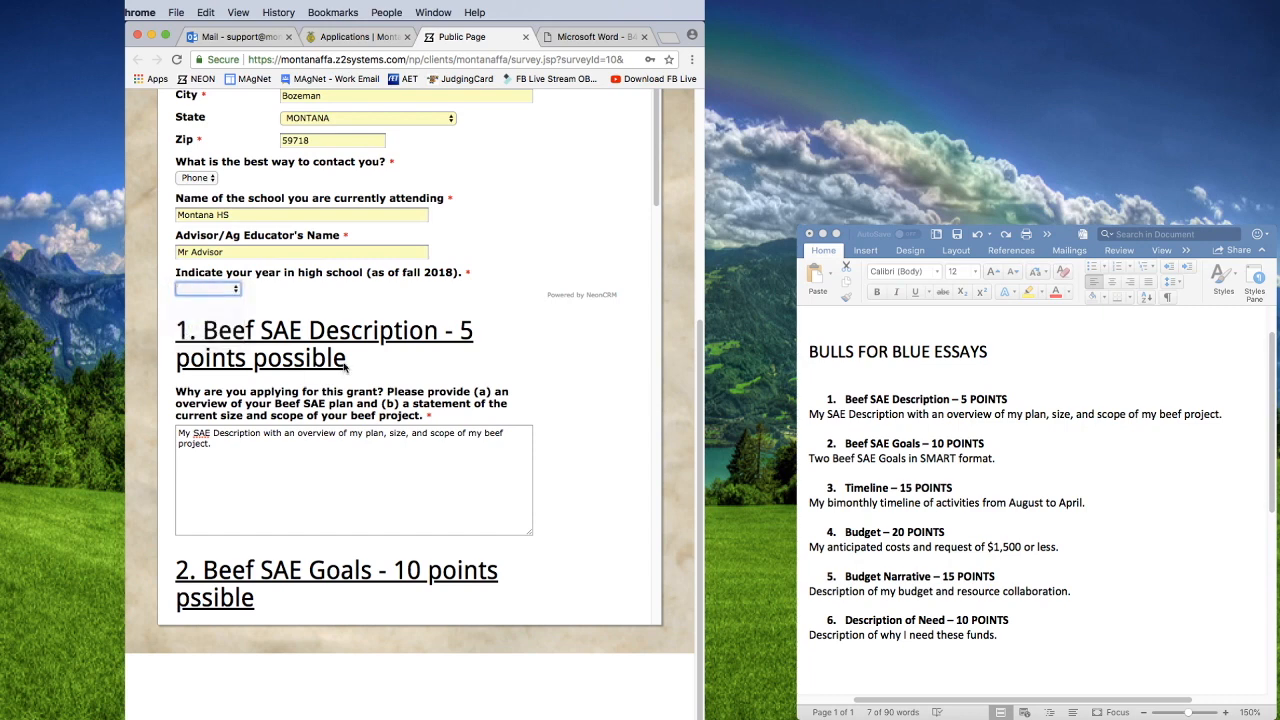
scroll(552, 378, "up", 3)
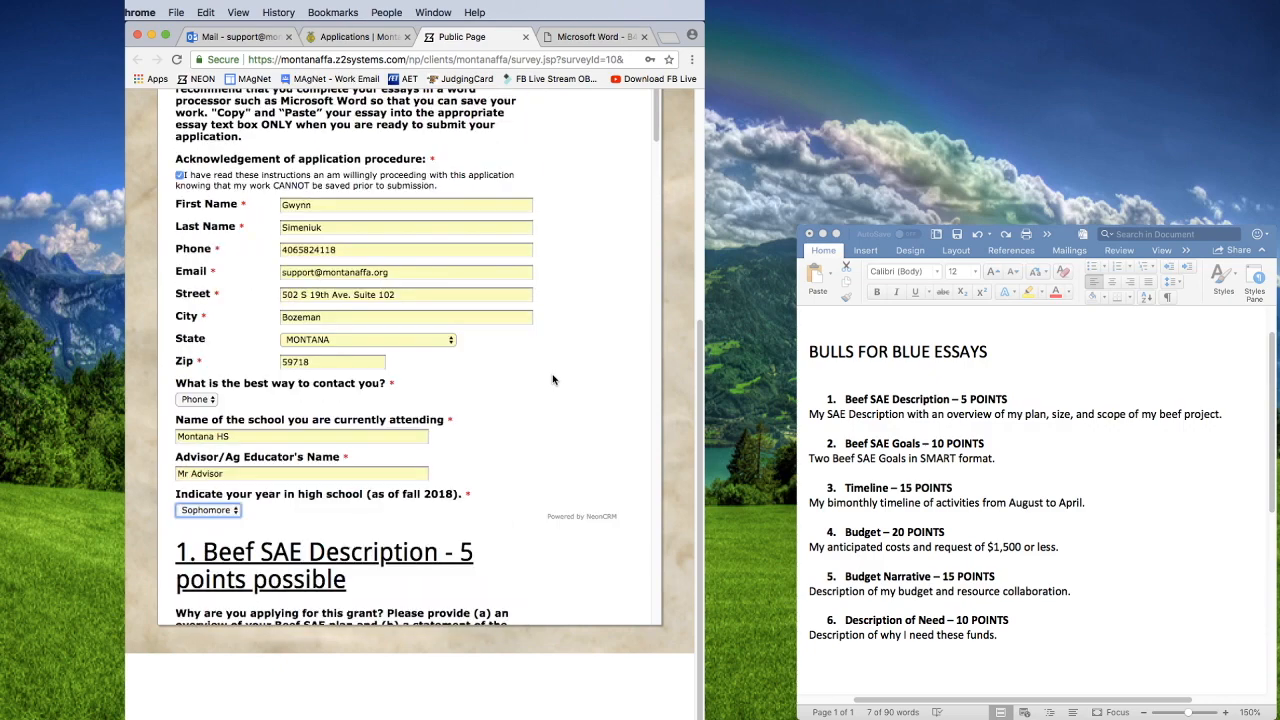
Submit the completed Bulls for Blue grant application with all six essay sections filled in
scroll(552, 378, "down", 20)
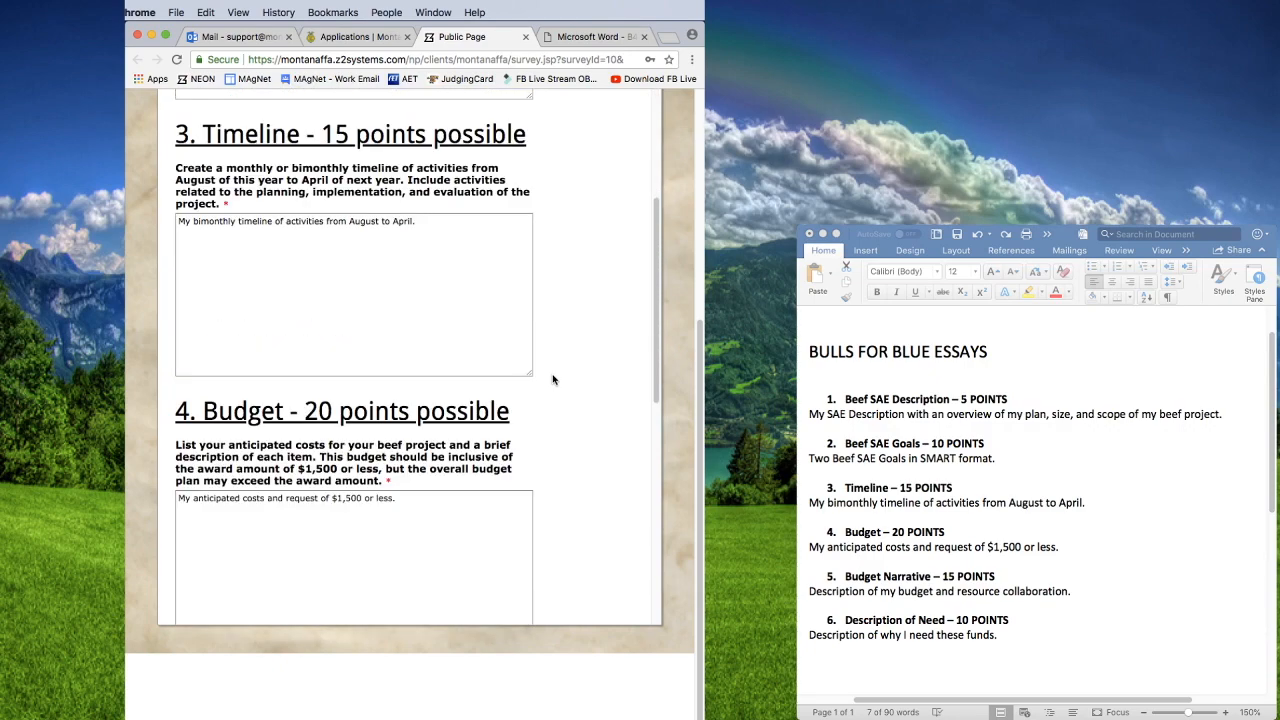
scroll(552, 379, "down", 10)
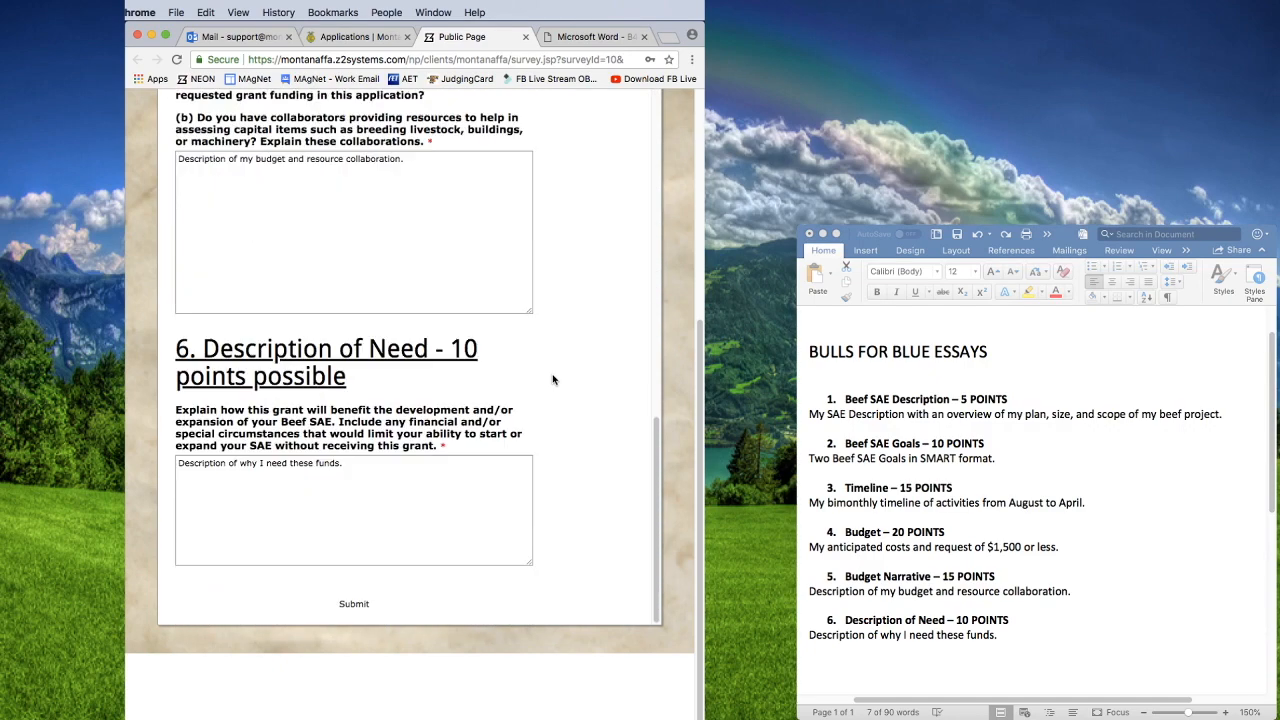
left_click(353, 603)
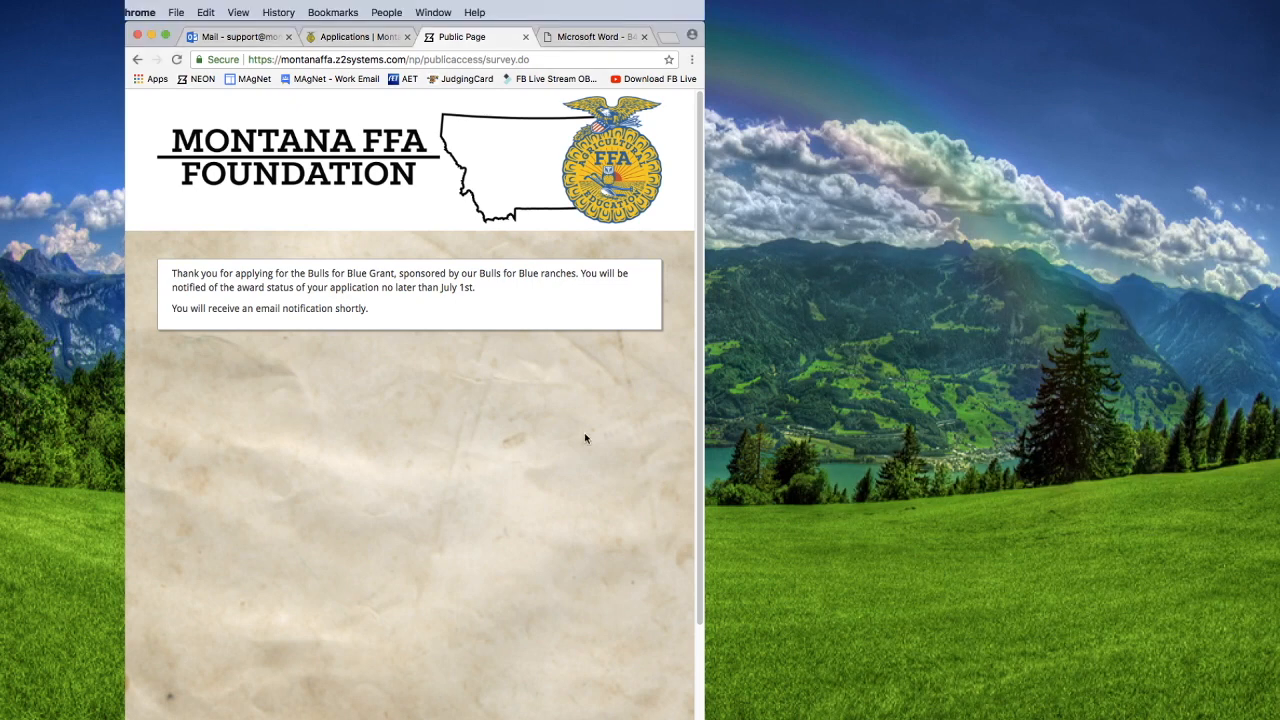
Widen the browser window and open the Bulls for Blue Grant Application email in the Outlook inbox
left_click_drag(704, 400, 1130, 412)
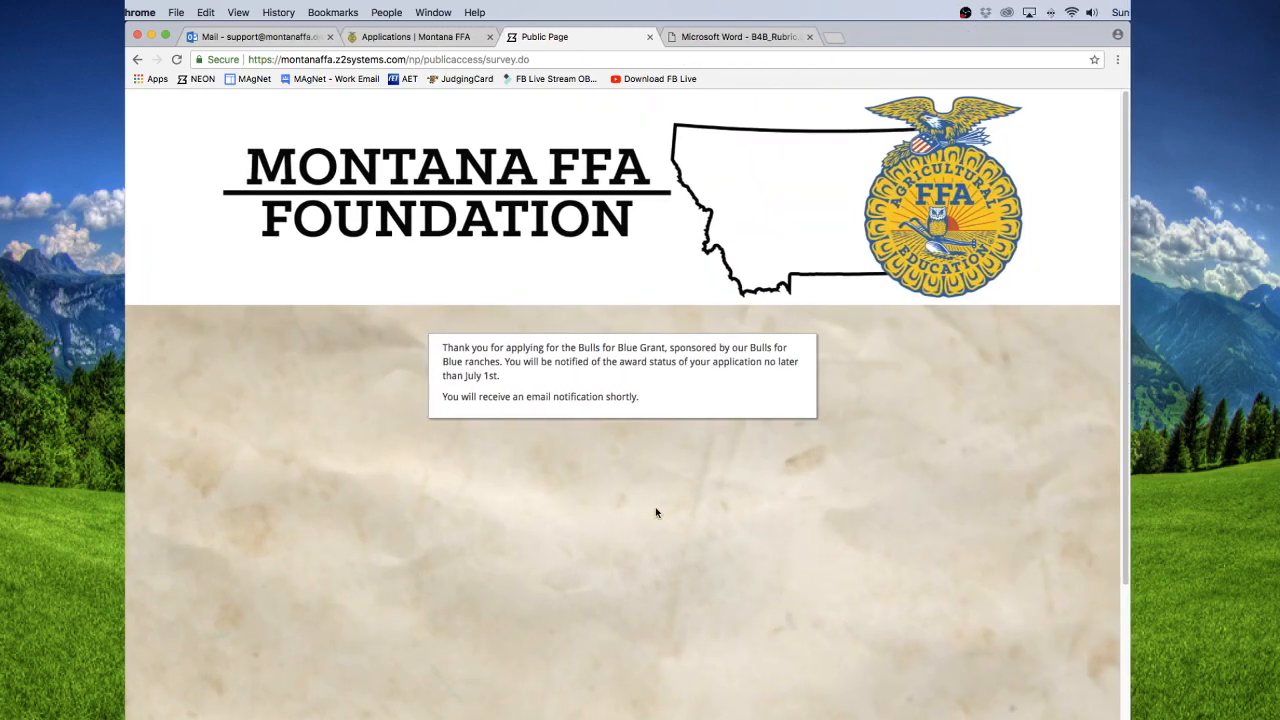
left_click(287, 38)
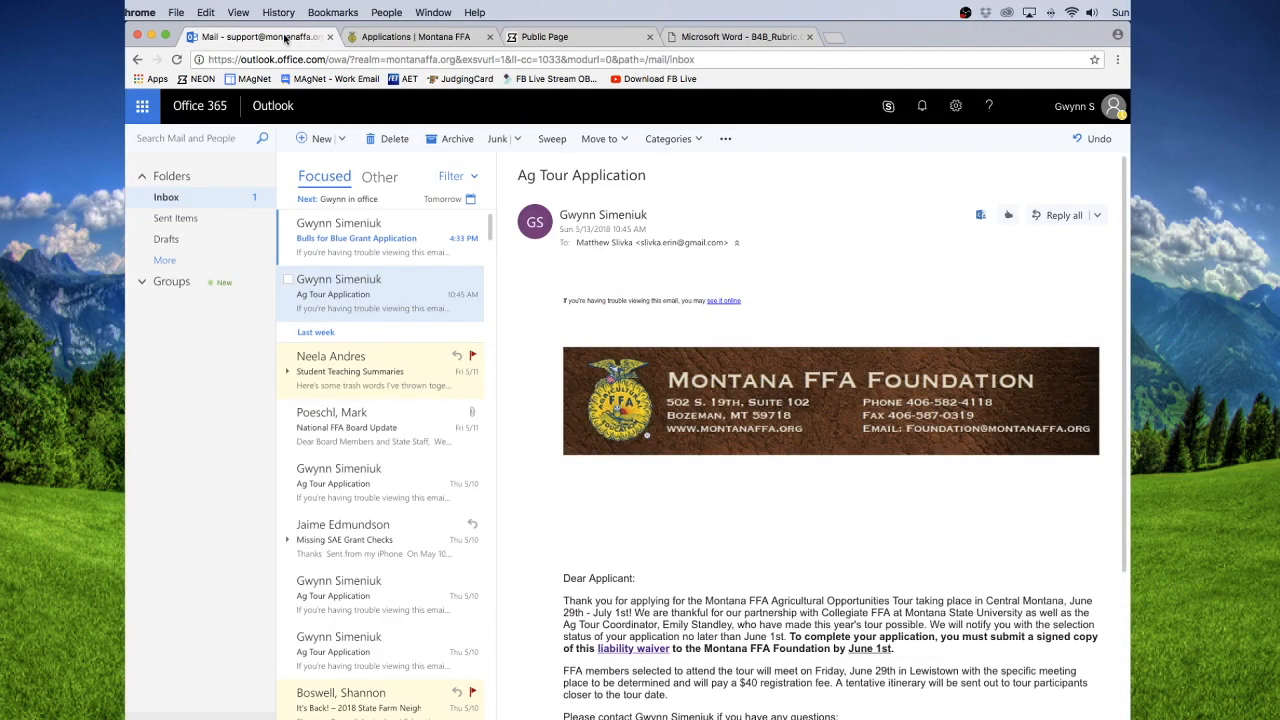
left_click(336, 242)
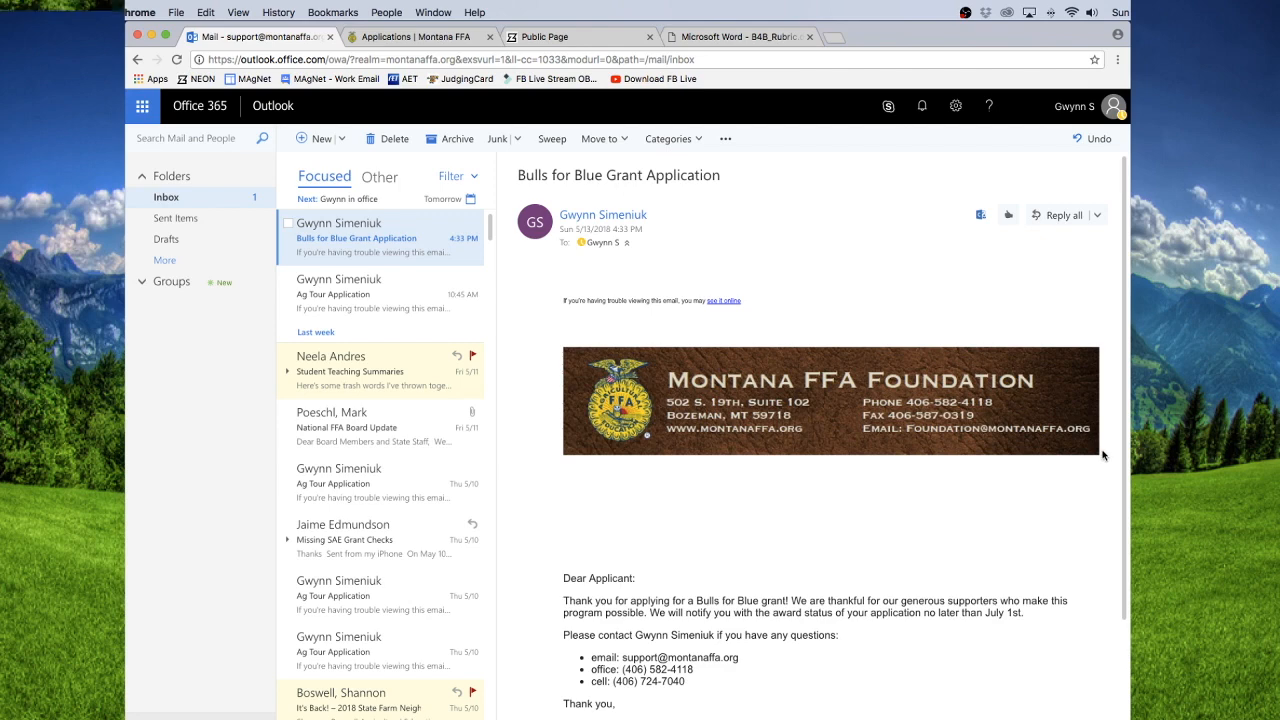
Read through the application email, briefly highlighting the award notification deadline in its first paragraph
scroll(1103, 455, "down", 3)
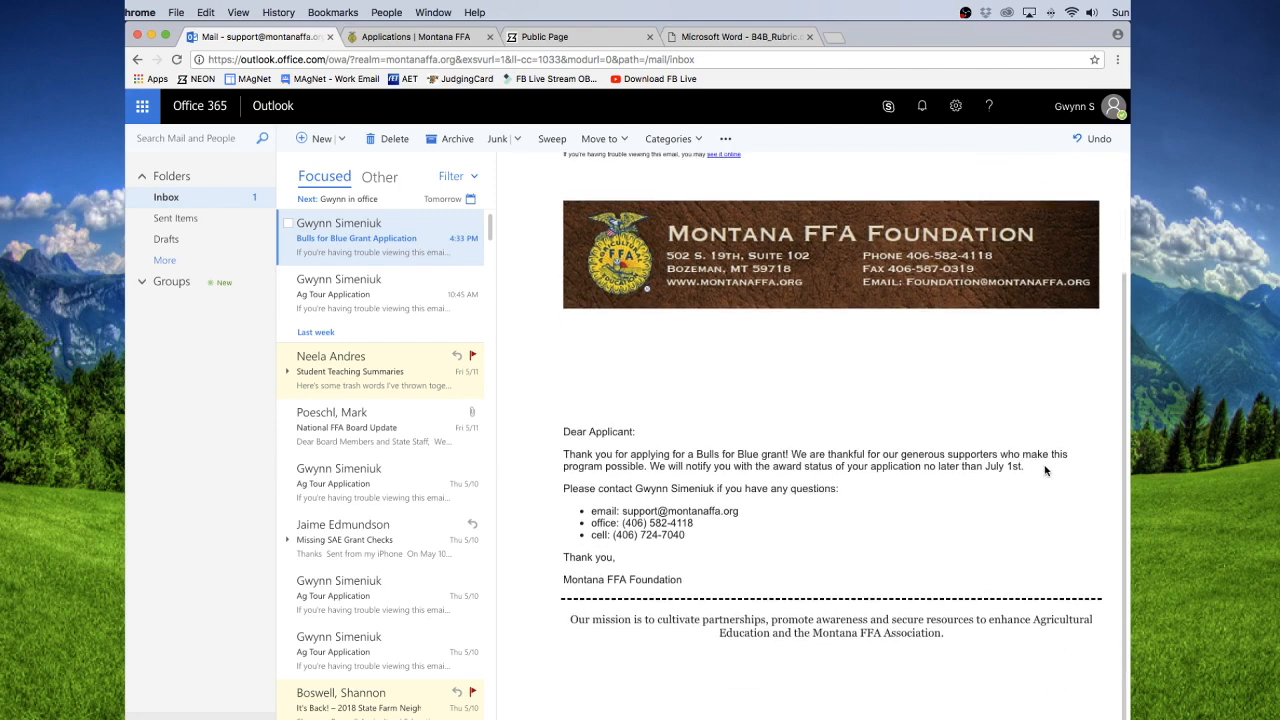
left_click_drag(984, 466, 1023, 463)
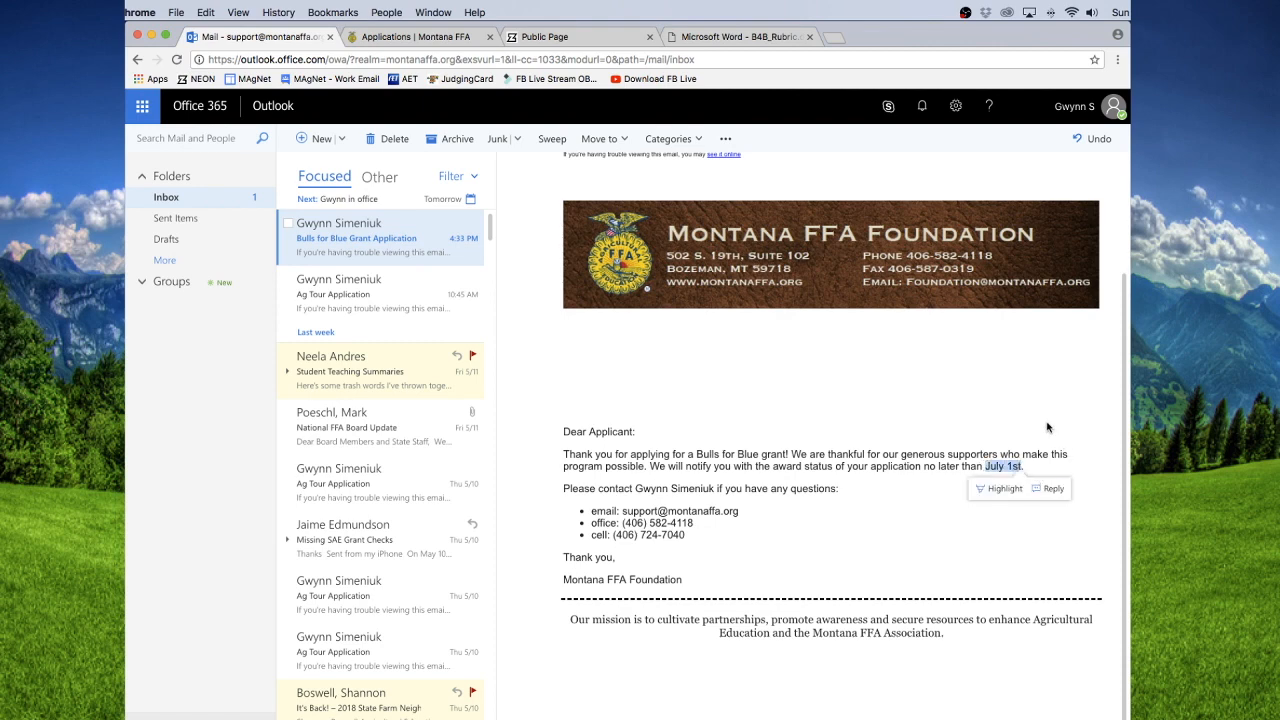
left_click(1023, 425)
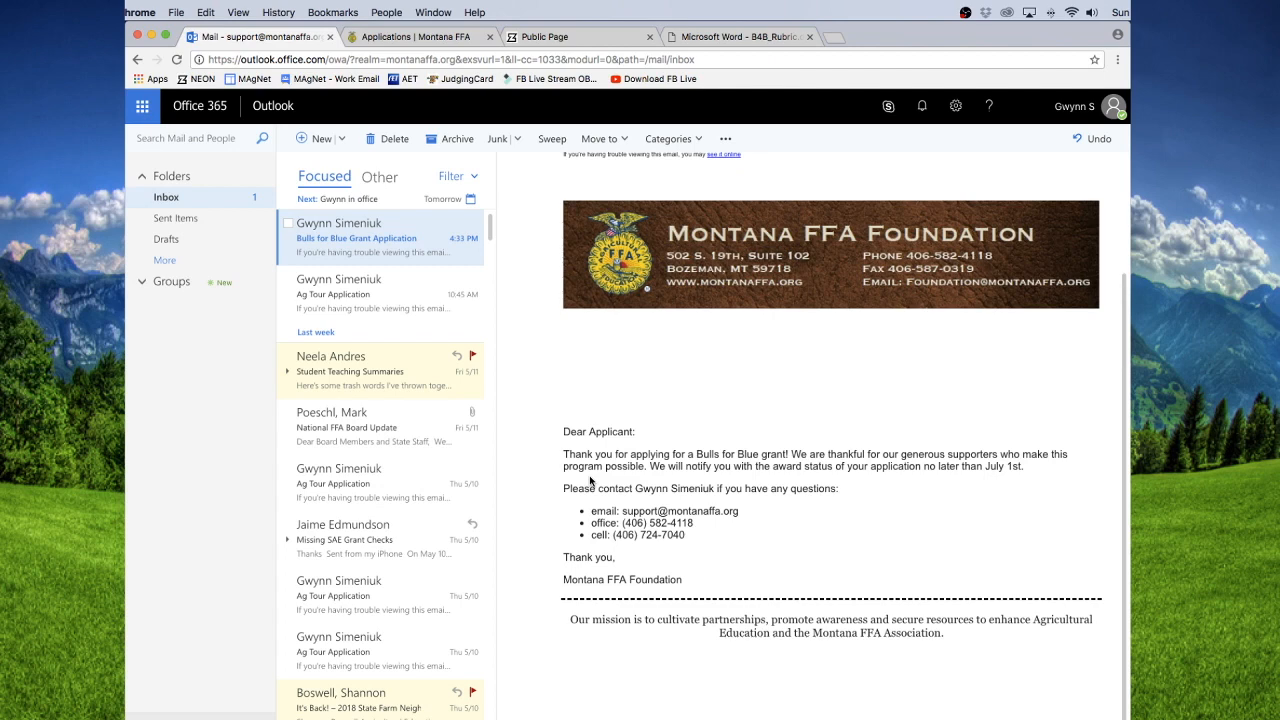
scroll(590, 481, "up", 3)
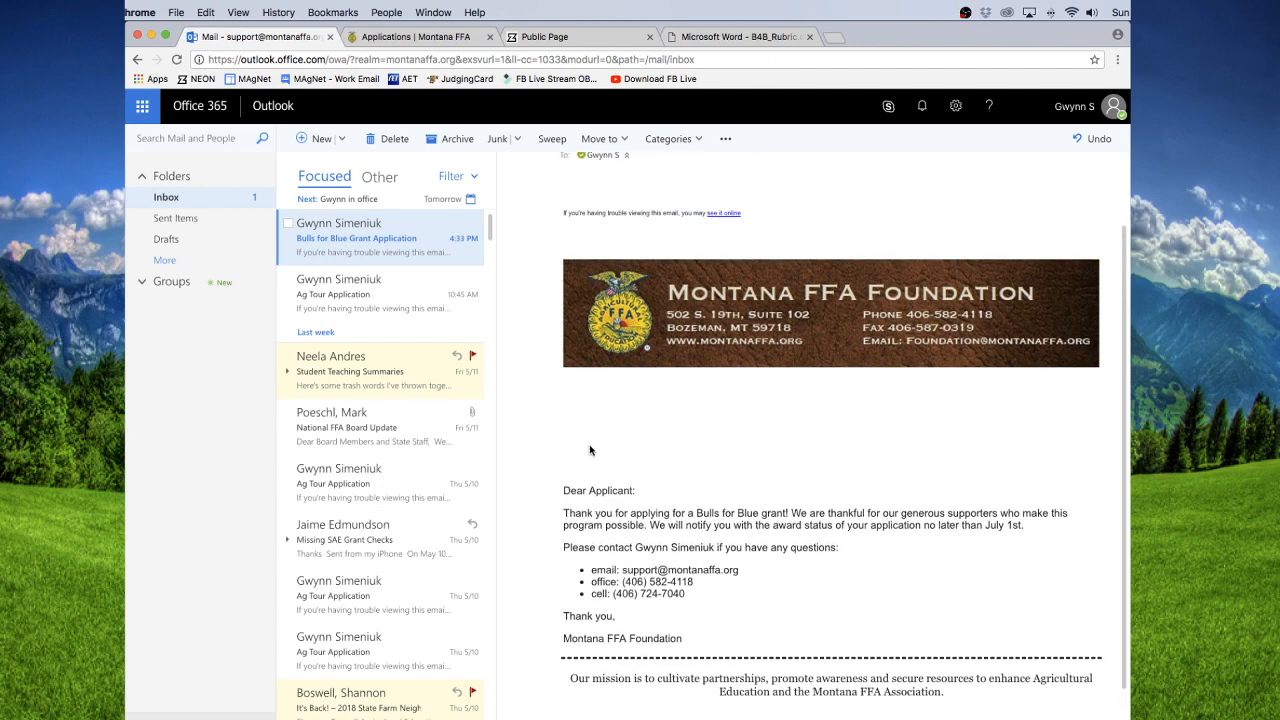